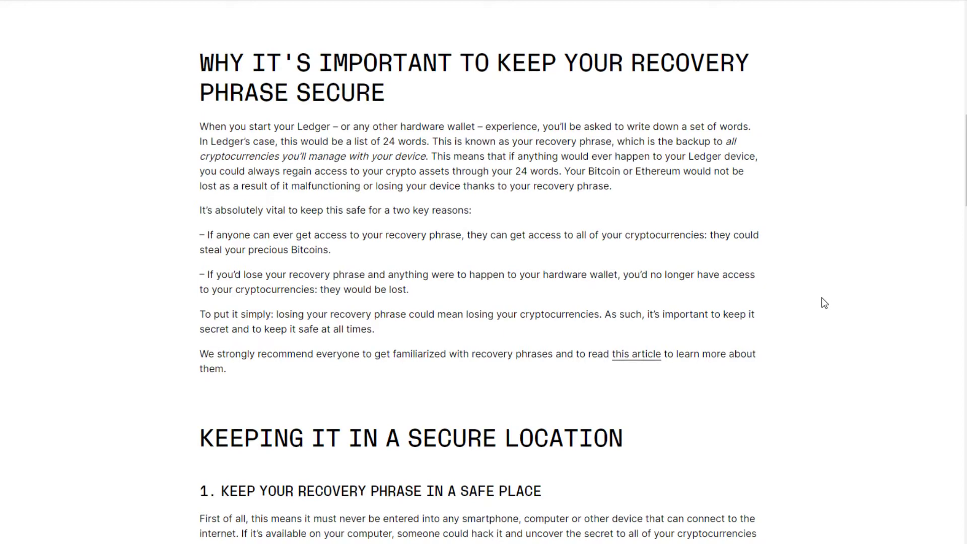
Read the article's sections on why and how to keep the recovery phrase secure
scroll(824, 302, "down", 1)
scroll(766, 330, "down", 3)
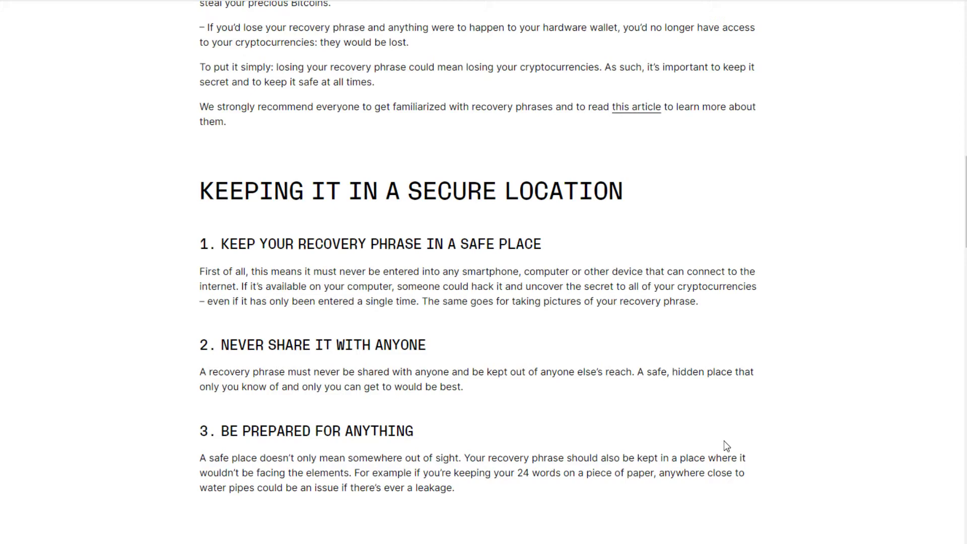
scroll(725, 443, "up", 7)
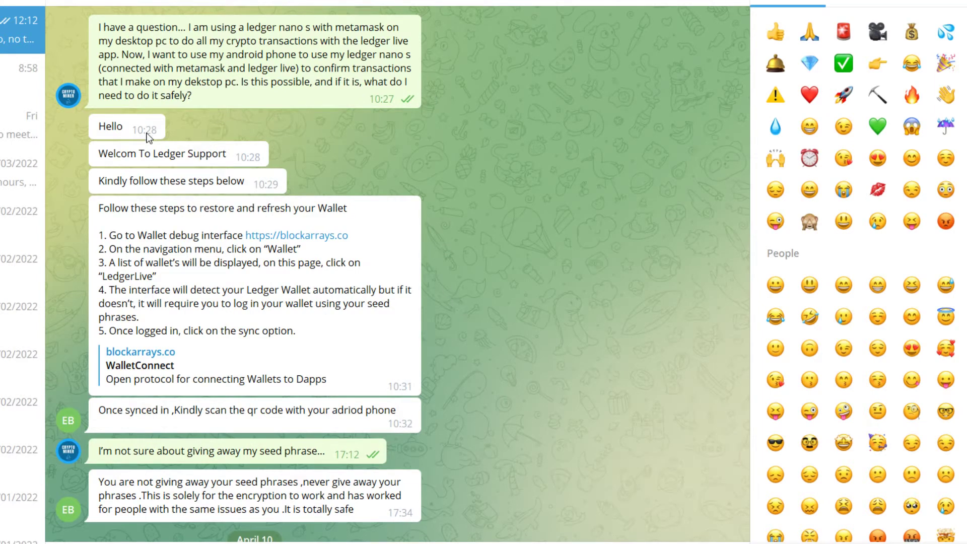
Highlight the wallet question and the "Welcom To Ledger Support" reply in the Telegram chat
left_click_drag(196, 40, 383, 82)
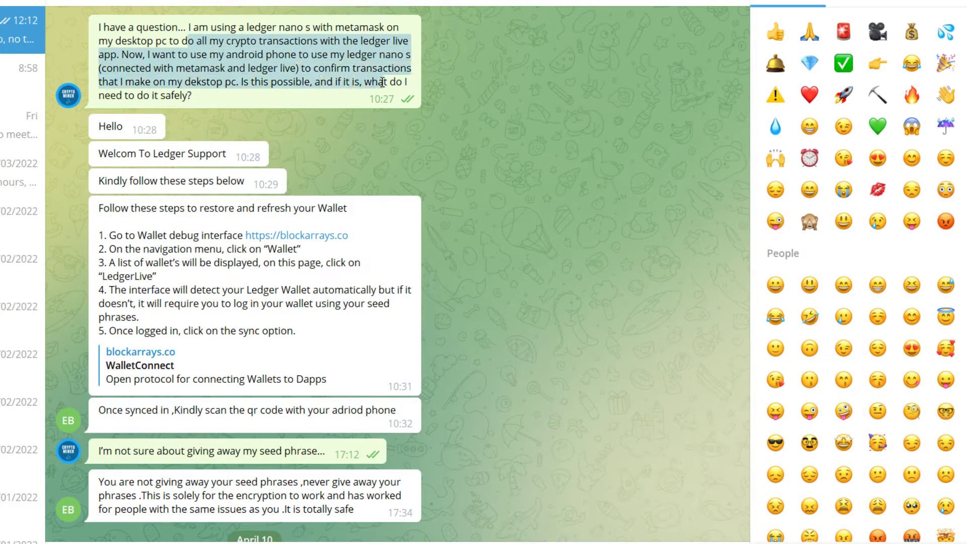
left_click(137, 140)
double_click(104, 154)
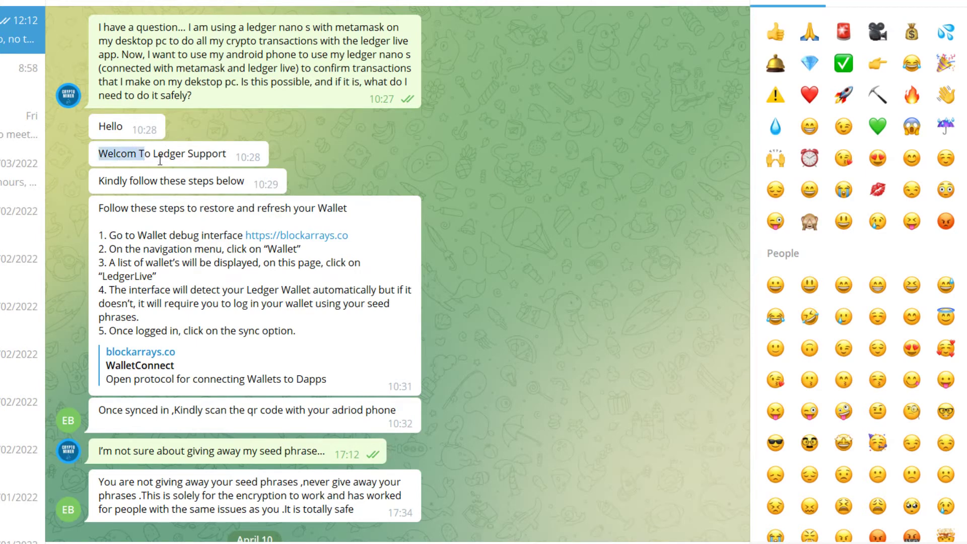
triple_click(263, 162)
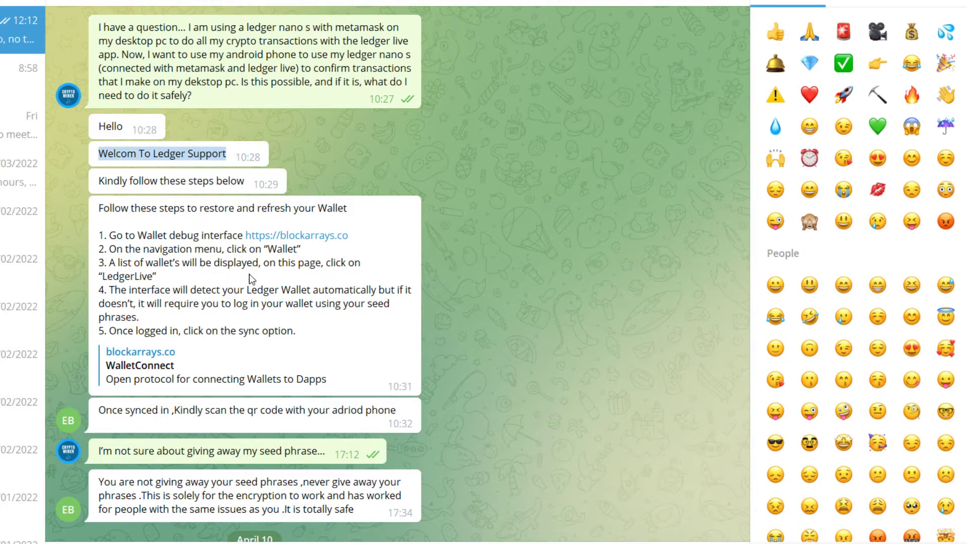
Follow the blockarrays.co link from the chat and show the site's list of wallets
left_click(331, 239)
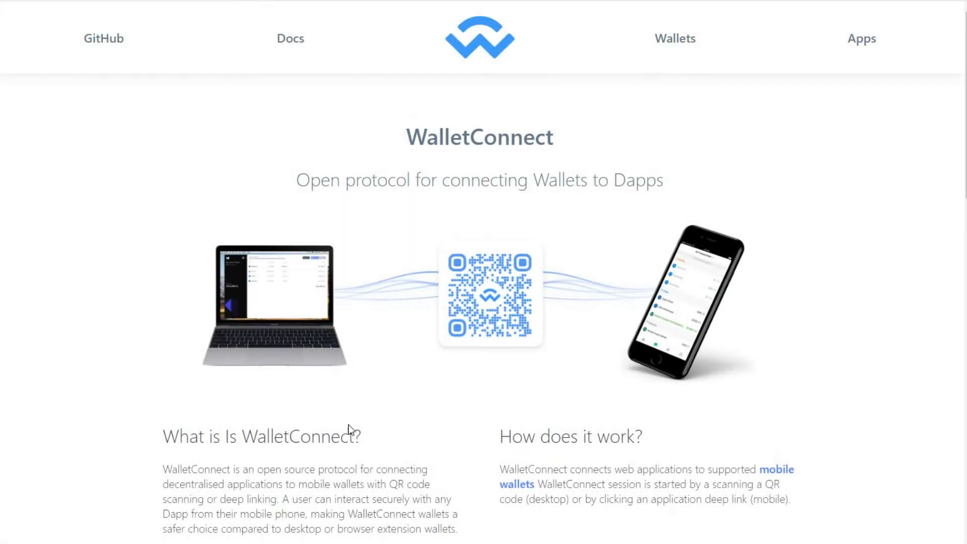
scroll(345, 400, "down", 4)
scroll(358, 444, "up", 4)
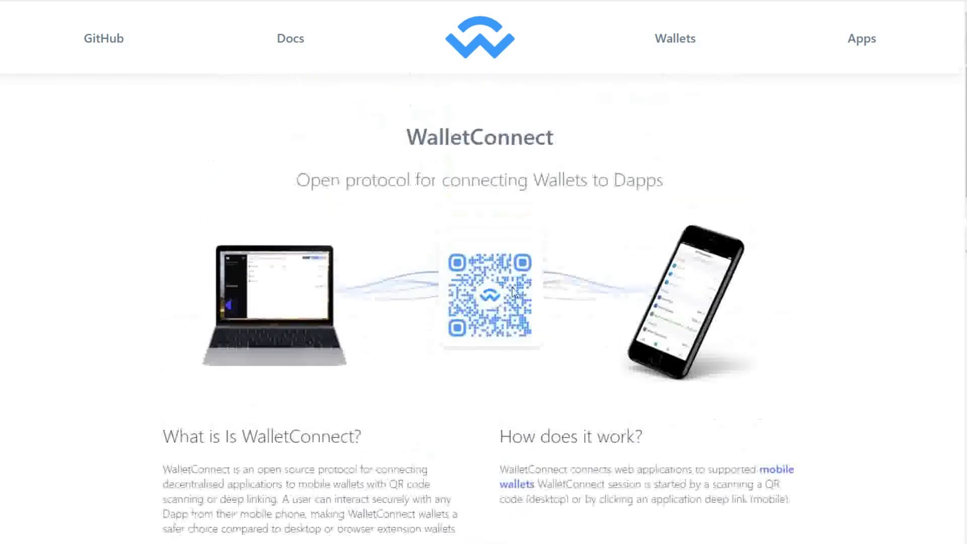
left_click(676, 38)
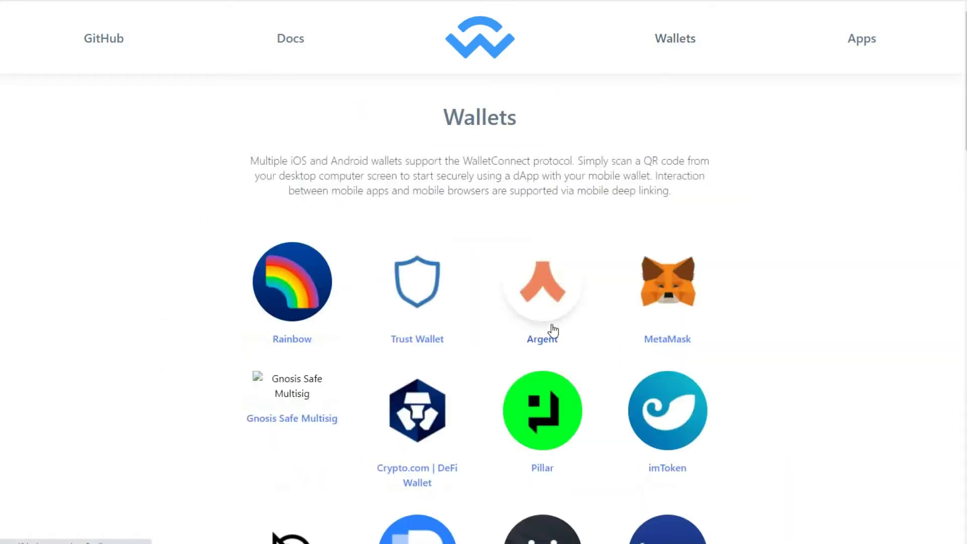
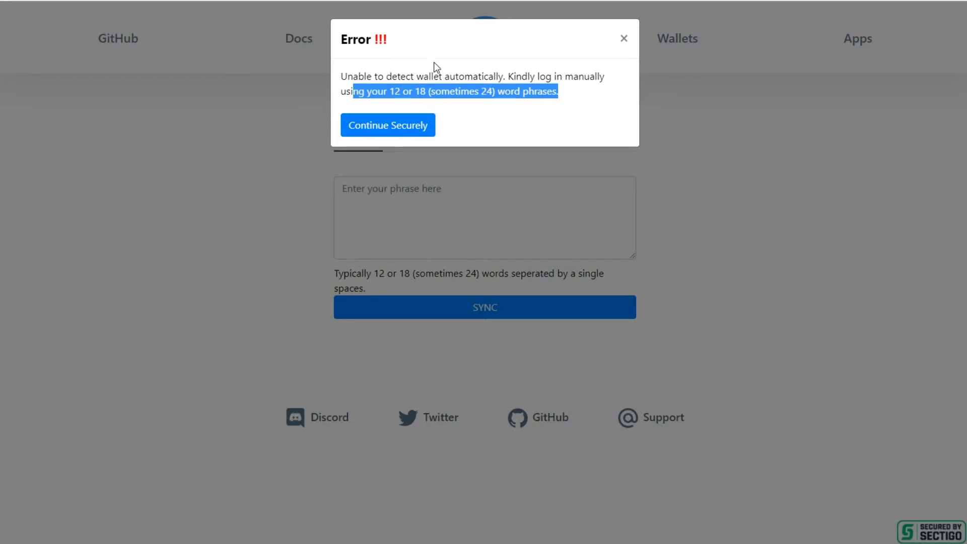
Dismiss the site's error dialog that asks for a manual login with word phrases
left_click(443, 54)
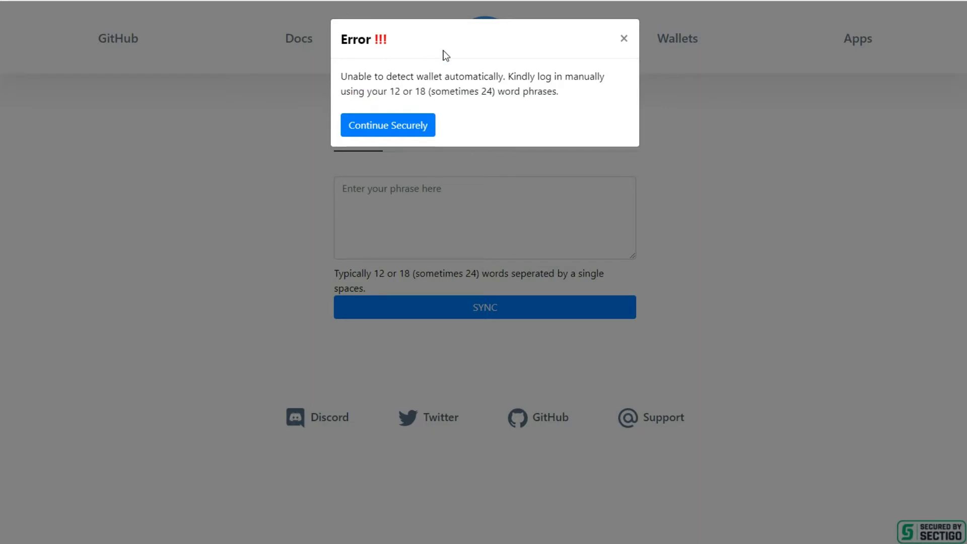
left_click(624, 40)
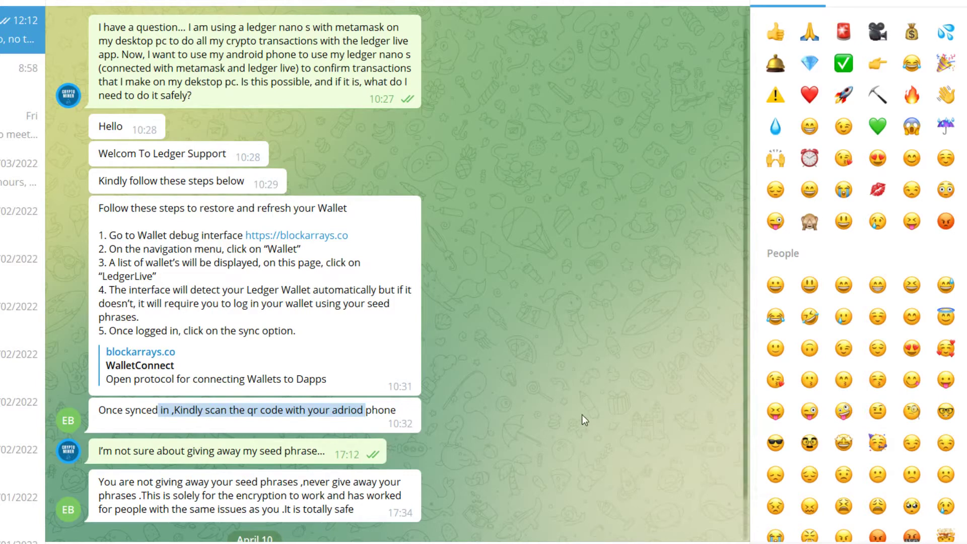
key("Return")
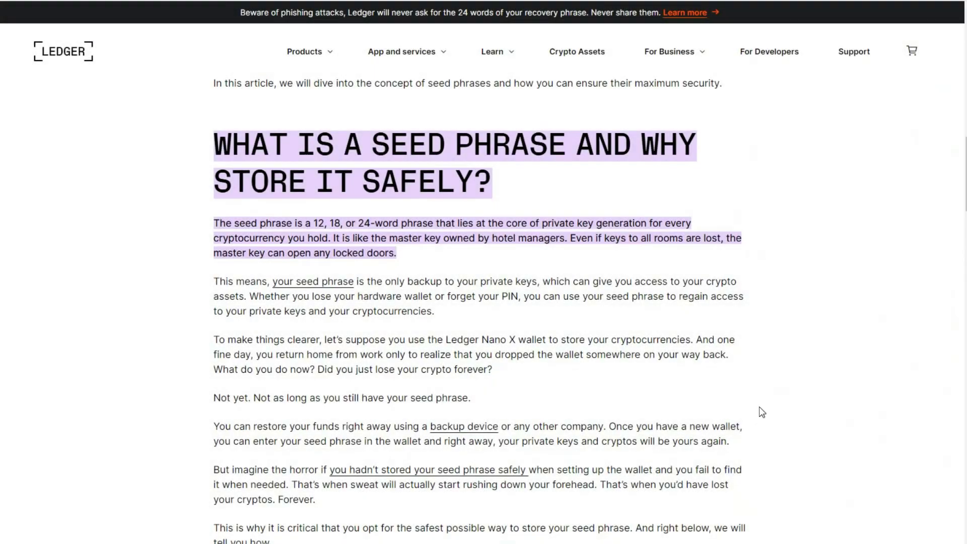
Read the Ledger article on what a seed phrase is and how to store it securely
scroll(759, 412, "down", 1)
scroll(762, 412, "down", 1)
scroll(761, 409, "down", 3)
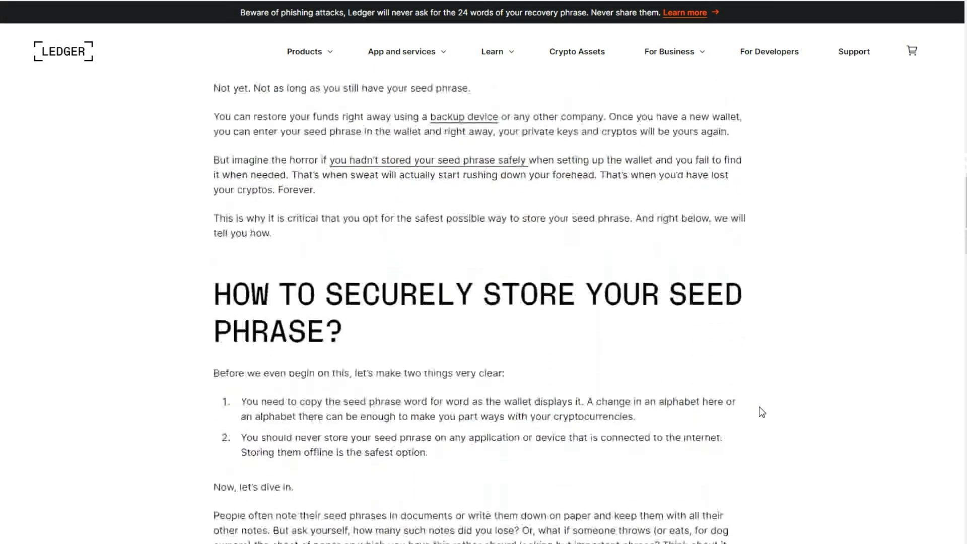
scroll(762, 411, "down", 1)
scroll(761, 411, "down", 1)
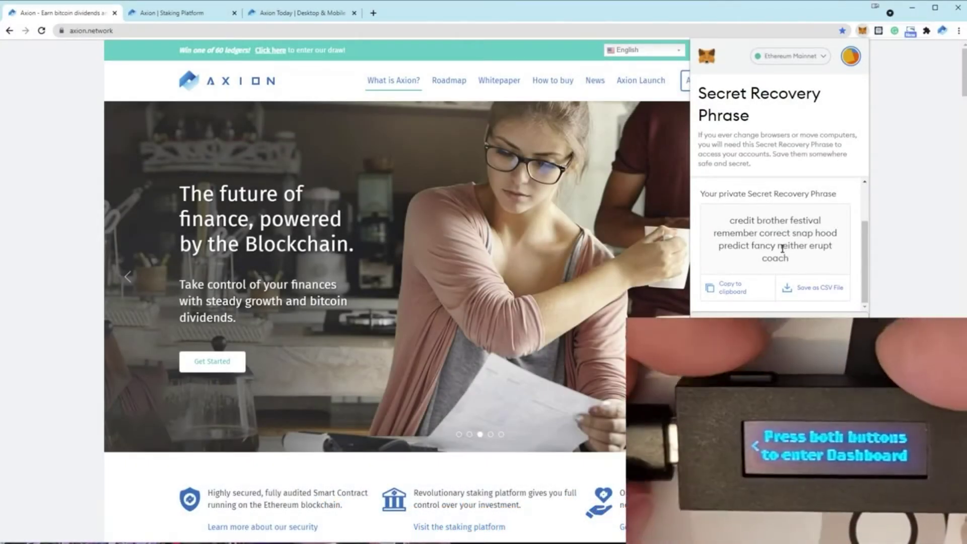
Close the Secret Recovery Phrase view and review the Tutorial Account's assets in the MetaMask wallet
left_click(615, 520)
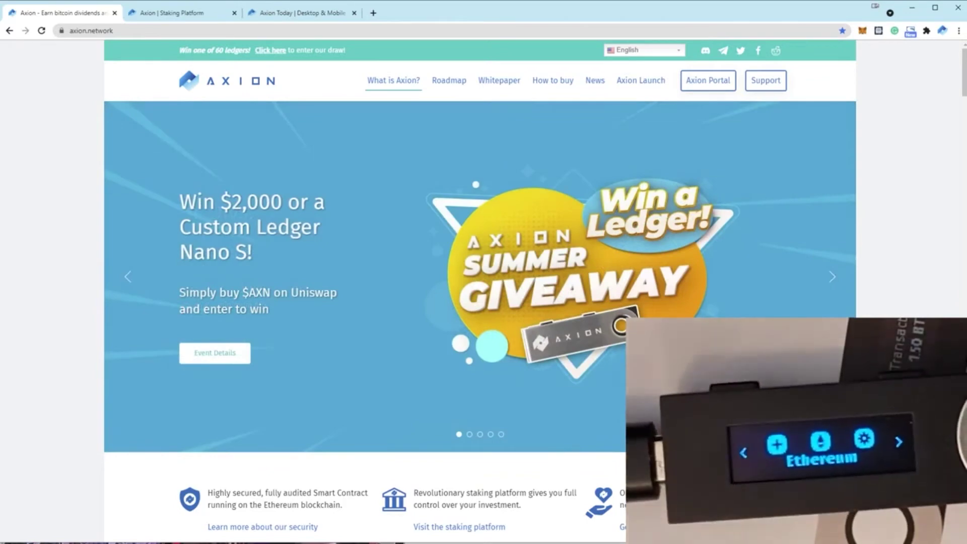
left_click(862, 30)
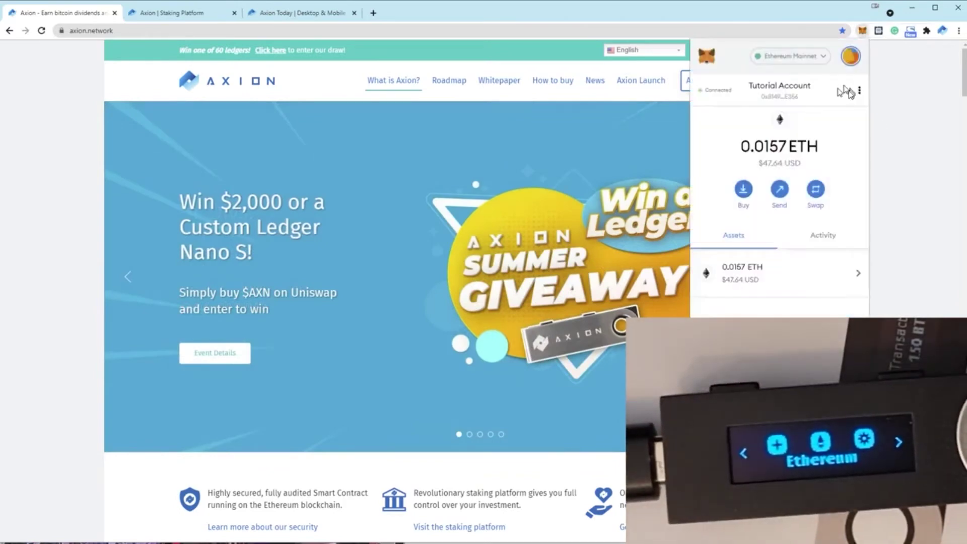
scroll(831, 126, "down", 5)
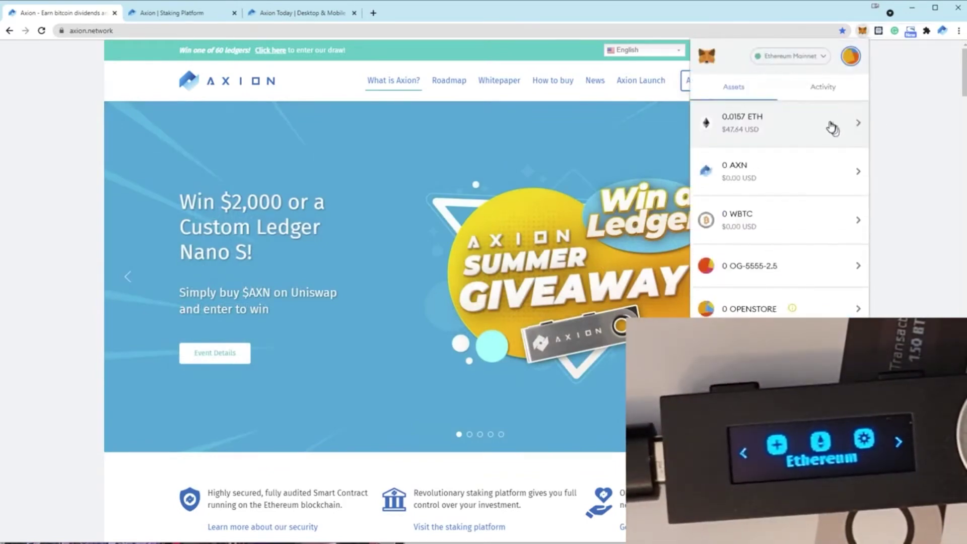
scroll(825, 126, "up", 5)
Check the Use Ledger Live option in MetaMask's advanced settings and close the settings
left_click(849, 56)
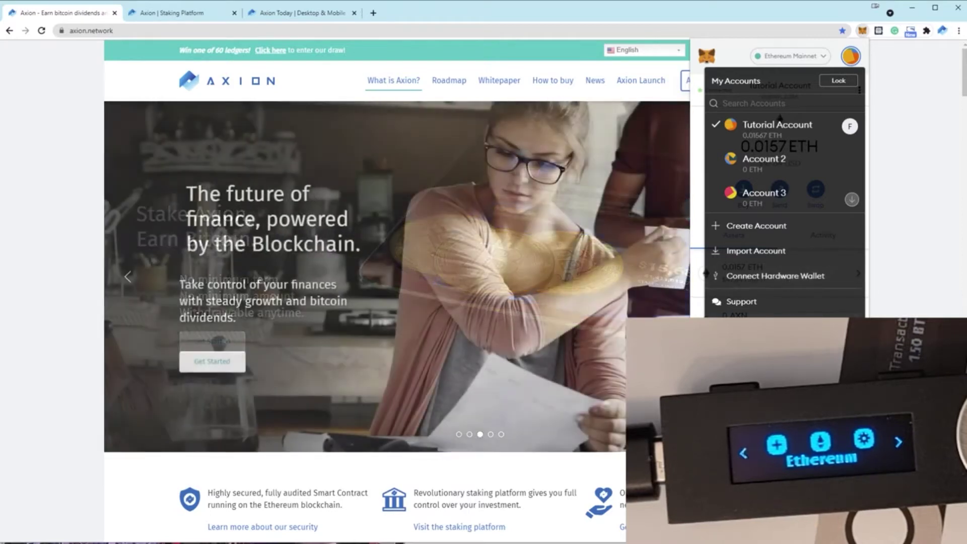
left_click(740, 326)
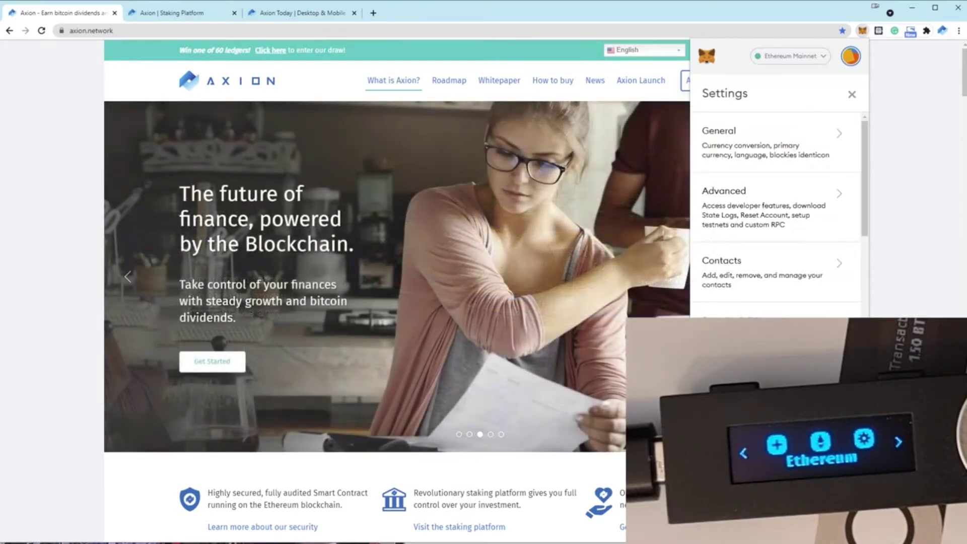
left_click(769, 210)
left_click_drag(865, 148, 862, 316)
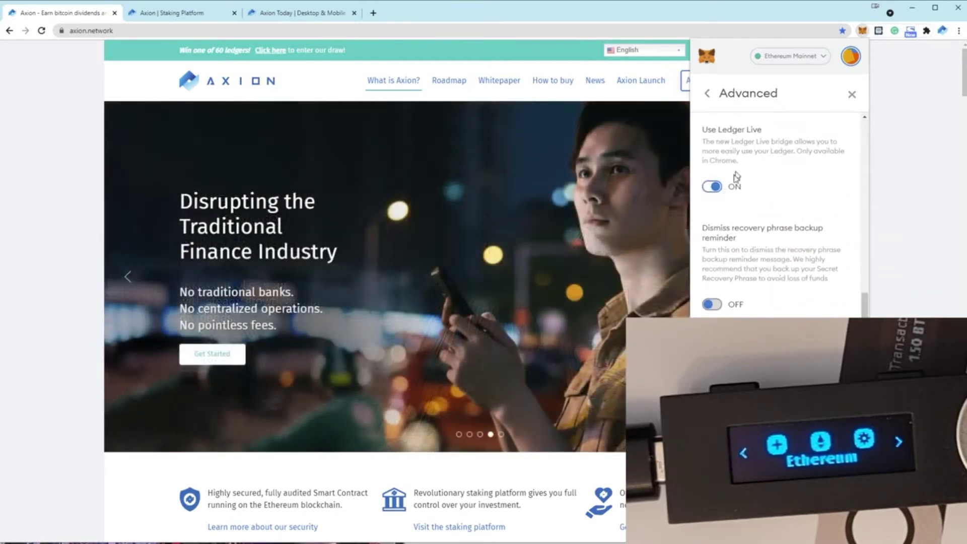
left_click(851, 95)
Start connecting a hardware wallet in MetaMask and open the device bridge in Ledger Live
left_click(850, 56)
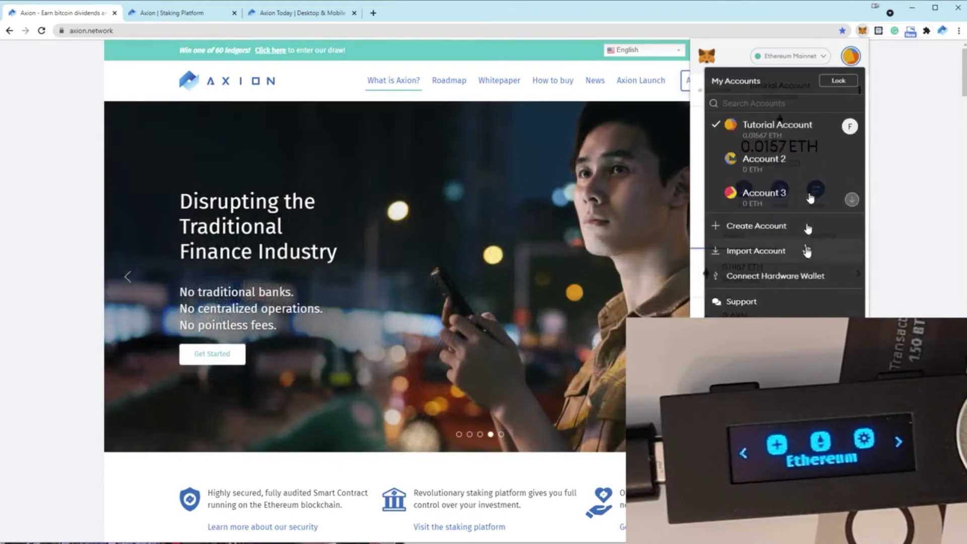
left_click(798, 279)
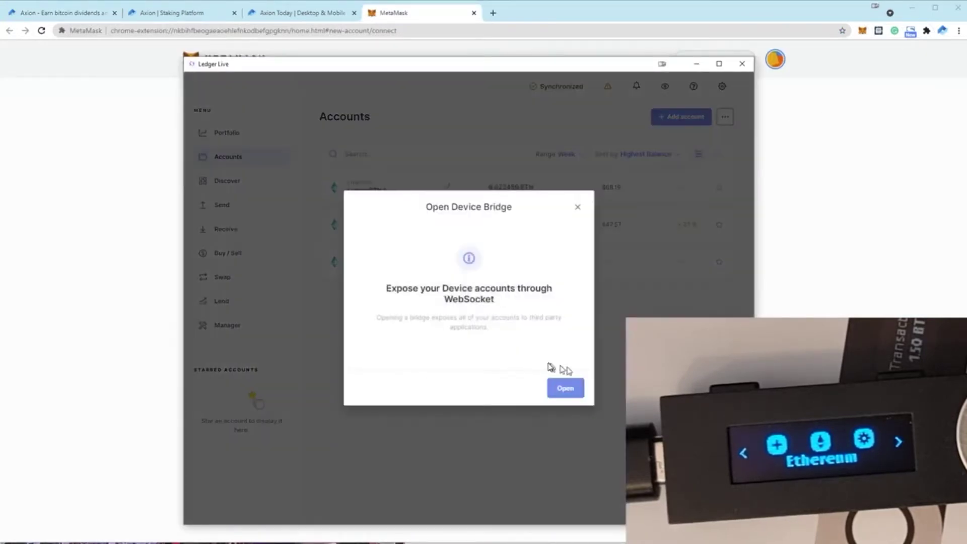
left_click(565, 388)
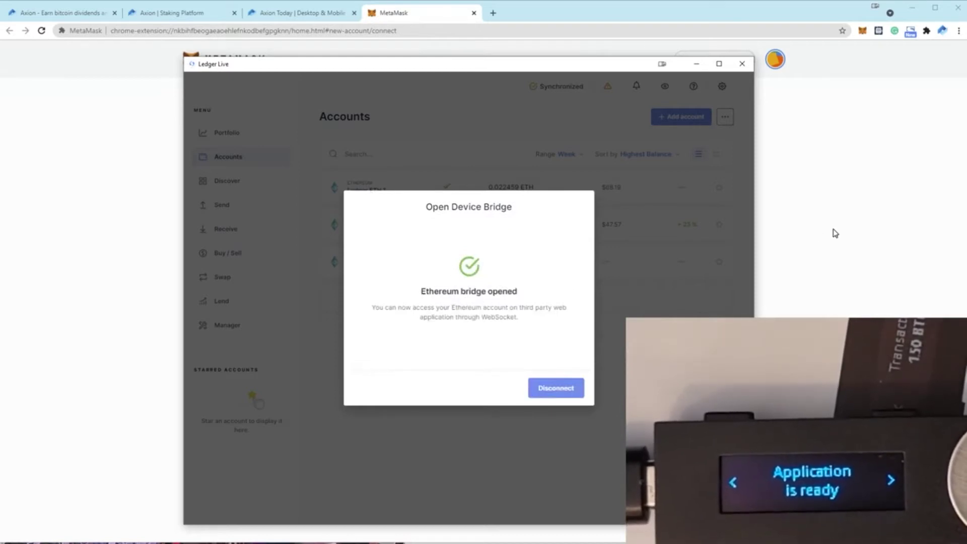
left_click(846, 147)
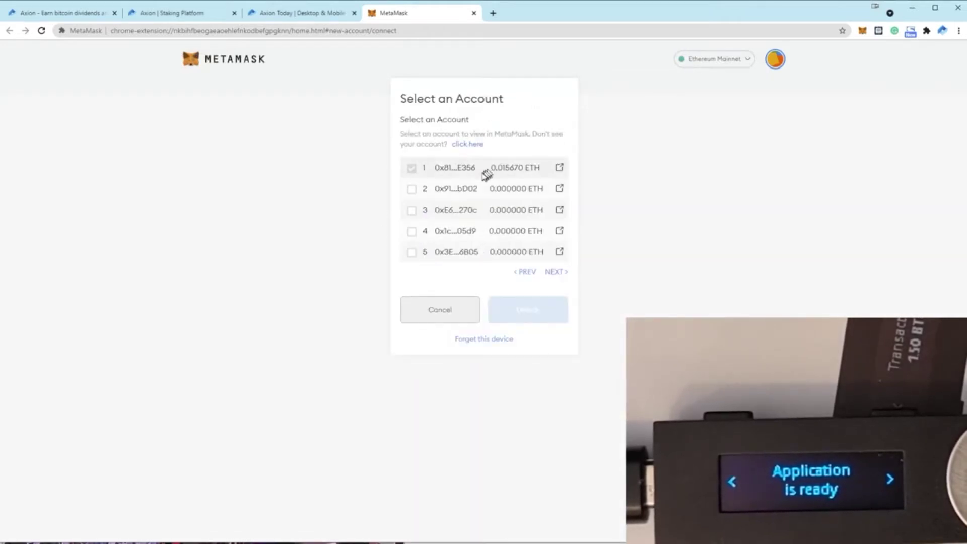
Bring up the Notepad notes and compare the recorded account addresses with MetaMask's Ledger account list
left_click_drag(554, 460, 729, 190)
mouse_move(675, 211)
left_mouse_down()
mouse_move(669, 224)
mouse_move(672, 214)
left_mouse_up()
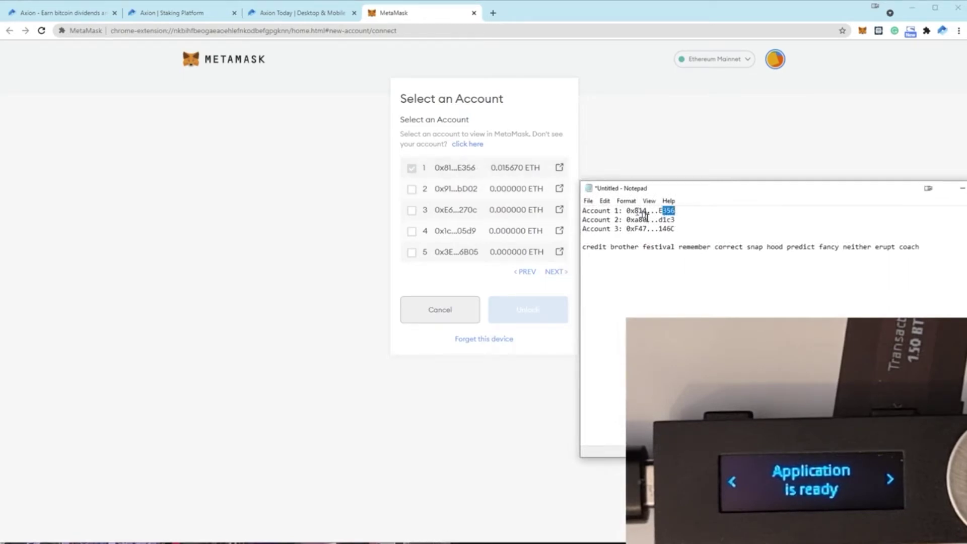
left_click_drag(659, 219, 675, 229)
Switch the Ledger HD path to BIP44 Standard (e.g. MetaMask, Trezor) for the account list
left_click(468, 145)
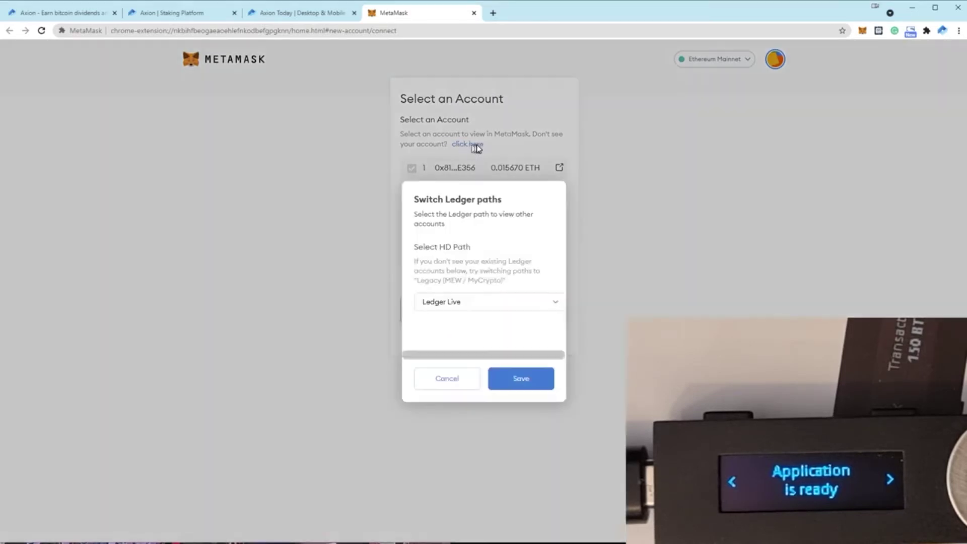
left_click(482, 304)
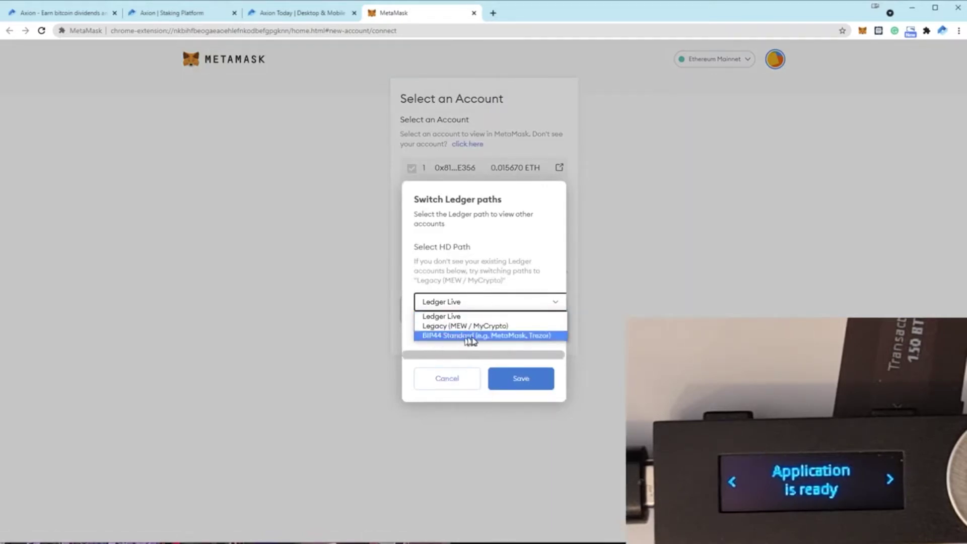
left_click(518, 336)
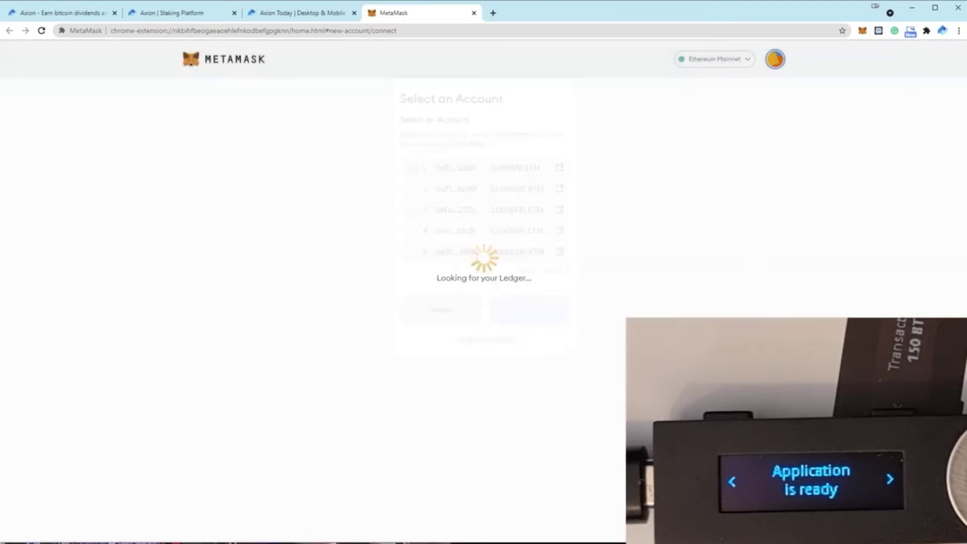
Review the Ledger account list and the Tutorial Account in the MetaMask wallet popup
key("alt+Tab")
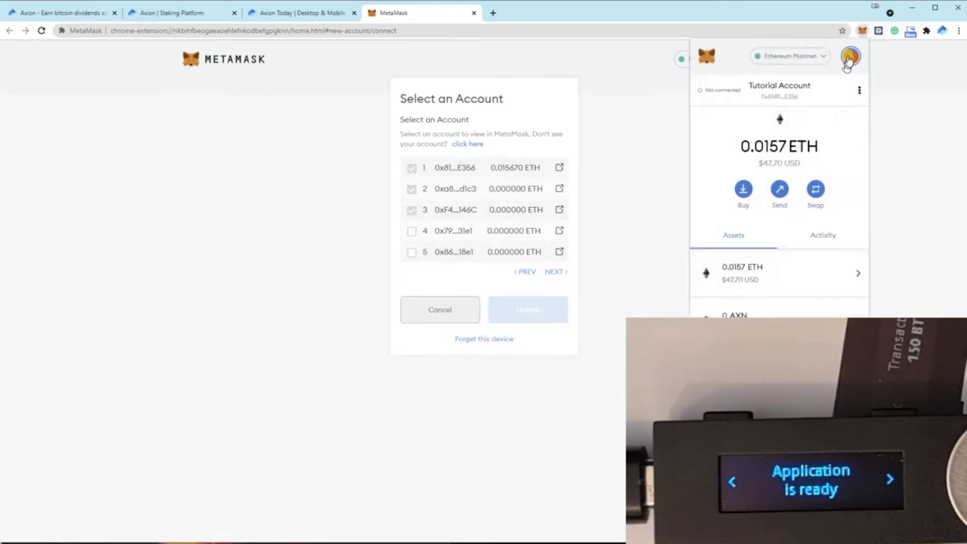
scroll(800, 269, "down", 4)
scroll(792, 274, "up", 4)
left_click(845, 76)
Remove the MetaMask extension from Chrome
right_click(863, 31)
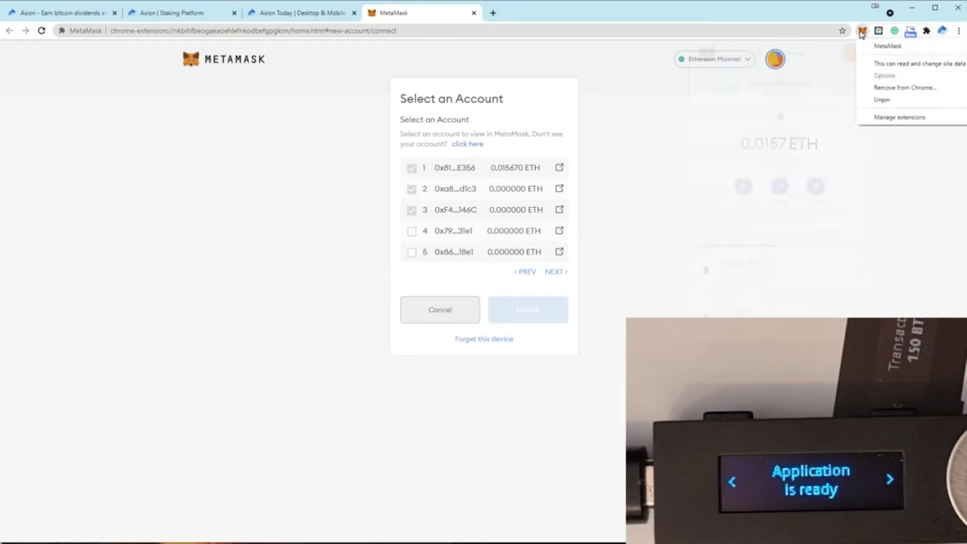
left_click(901, 88)
left_click(800, 106)
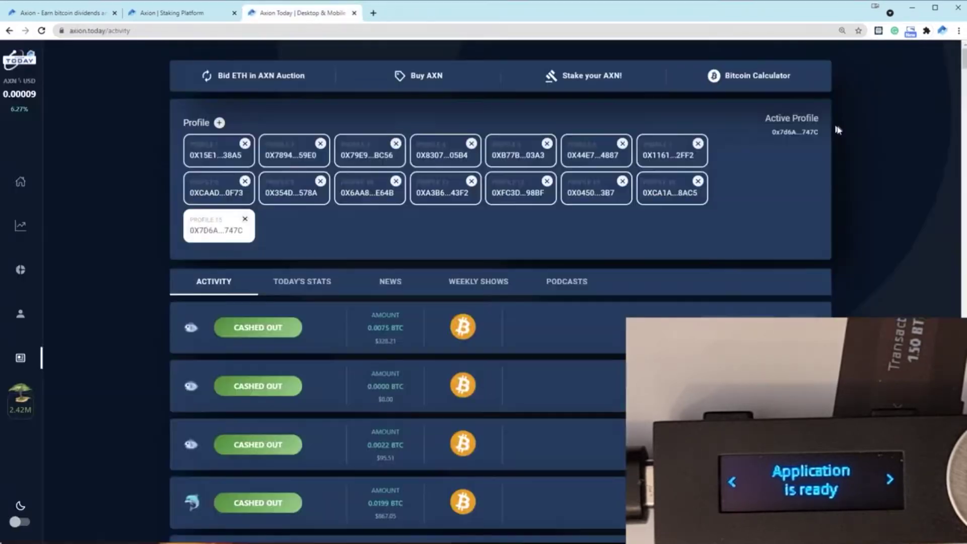
Replace the Axion Today tab with a new one and open the MetaMask download page from metamask.io
left_click(354, 12)
left_click(242, 12)
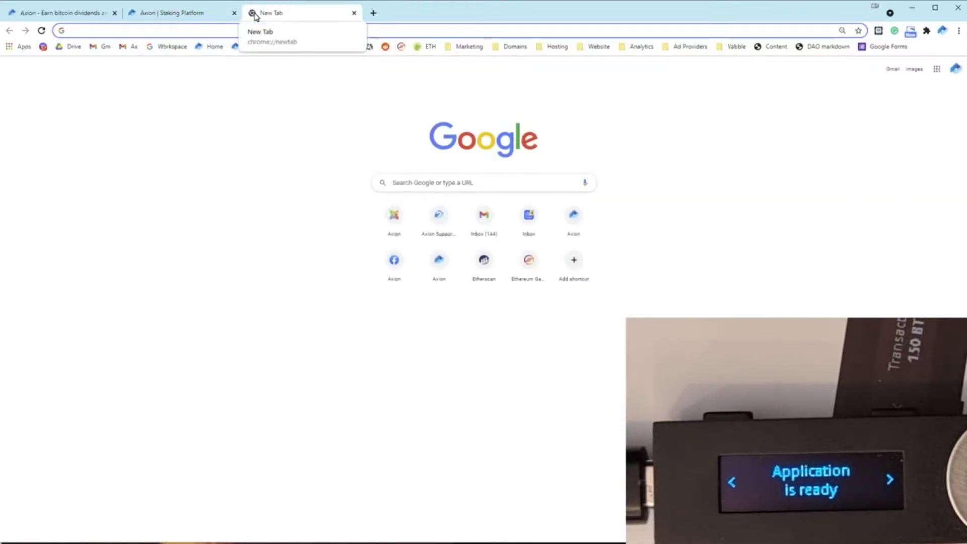
type("metamask.io")
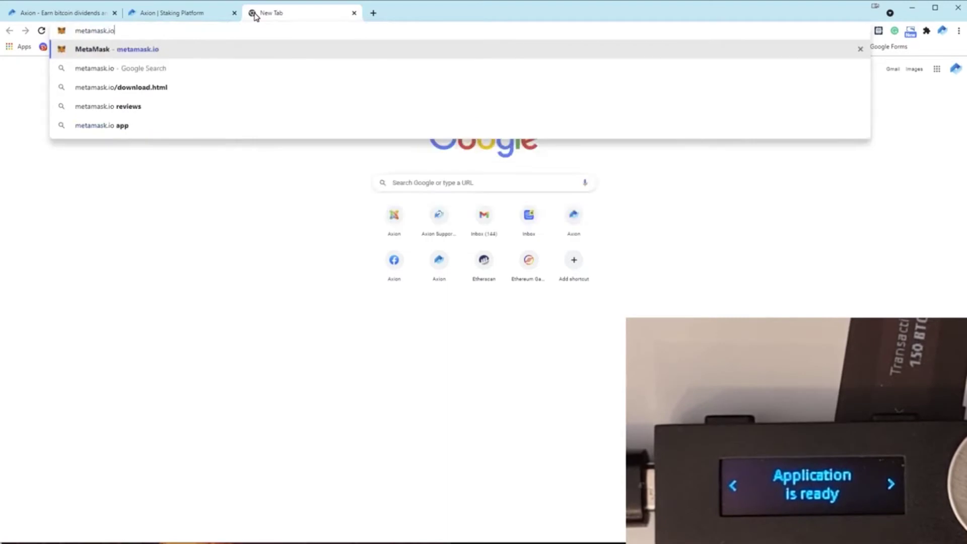
key("Return")
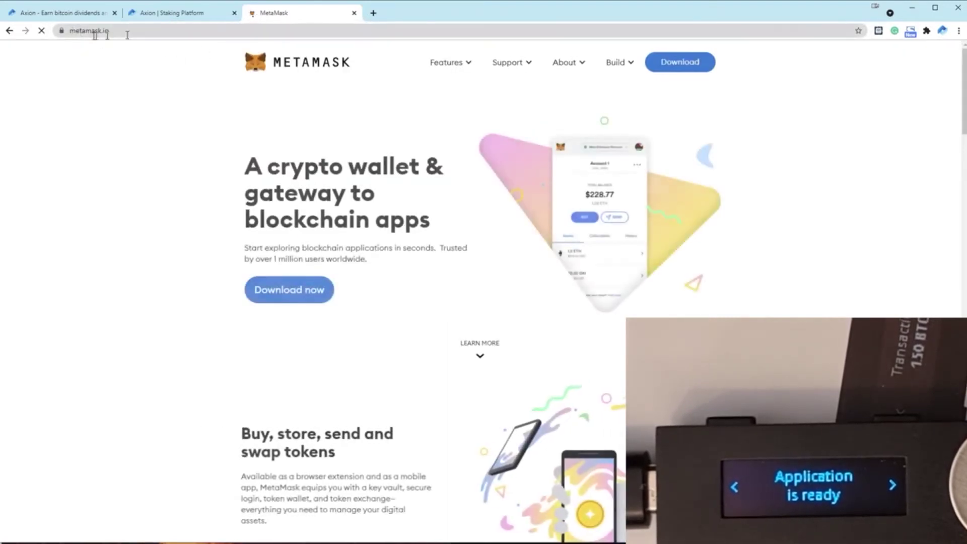
left_click(285, 300)
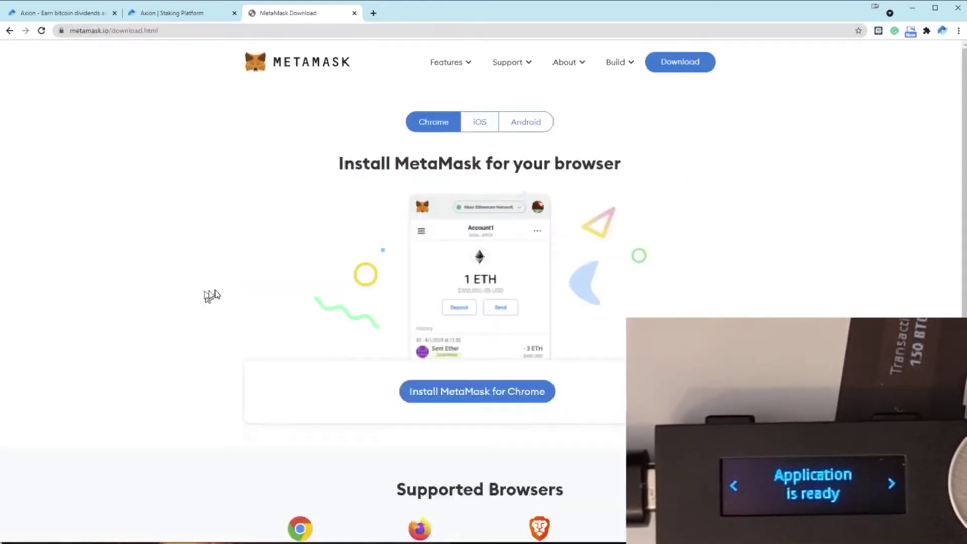
Install the MetaMask extension in Chrome from its Chrome Web Store listing
left_click(460, 395)
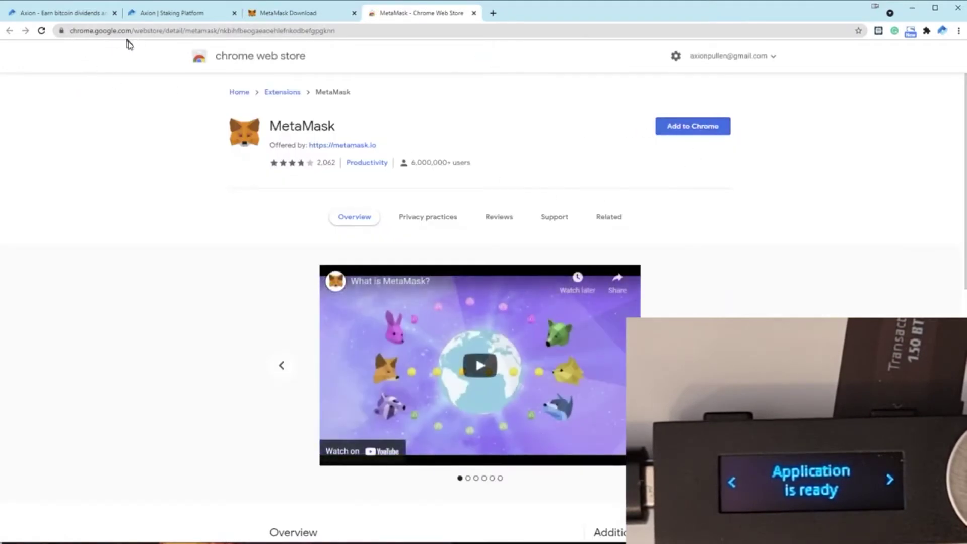
left_click(694, 126)
left_click(549, 145)
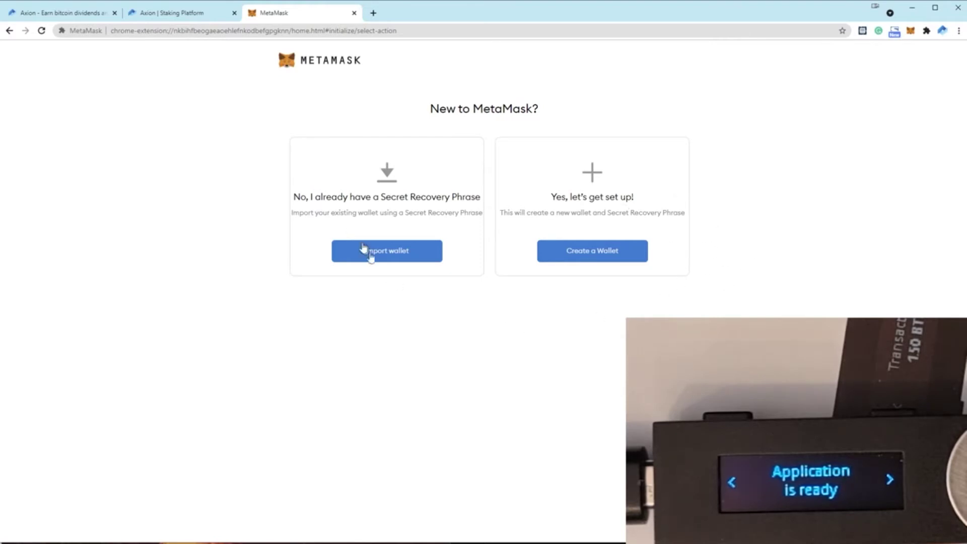
Examine the import-wallet option alongside the saved recovery phrase in Notepad
left_click_drag(306, 198, 476, 198)
left_click(718, 277)
key("alt+Tab")
left_click_drag(752, 190, 572, 278)
mouse_move(404, 334)
left_mouse_down()
mouse_move(740, 335)
mouse_move(408, 338)
left_mouse_up()
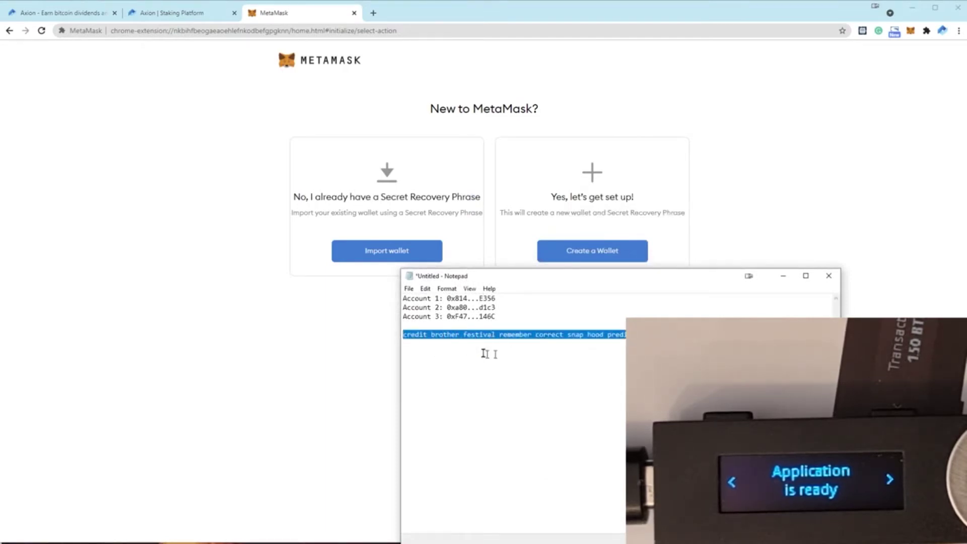
left_click_drag(740, 334, 427, 340)
left_click(468, 335)
left_click_drag(741, 335, 413, 345)
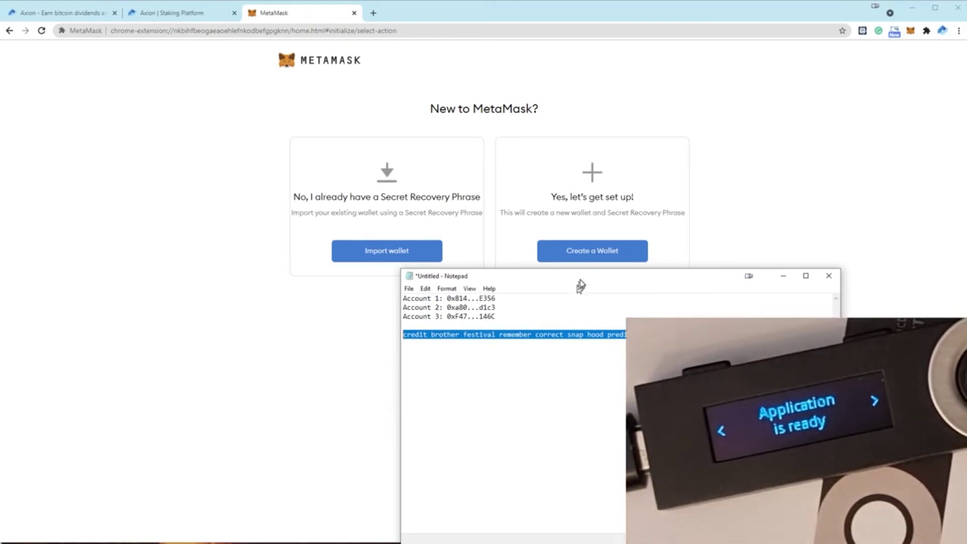
left_click_drag(579, 281, 574, 322)
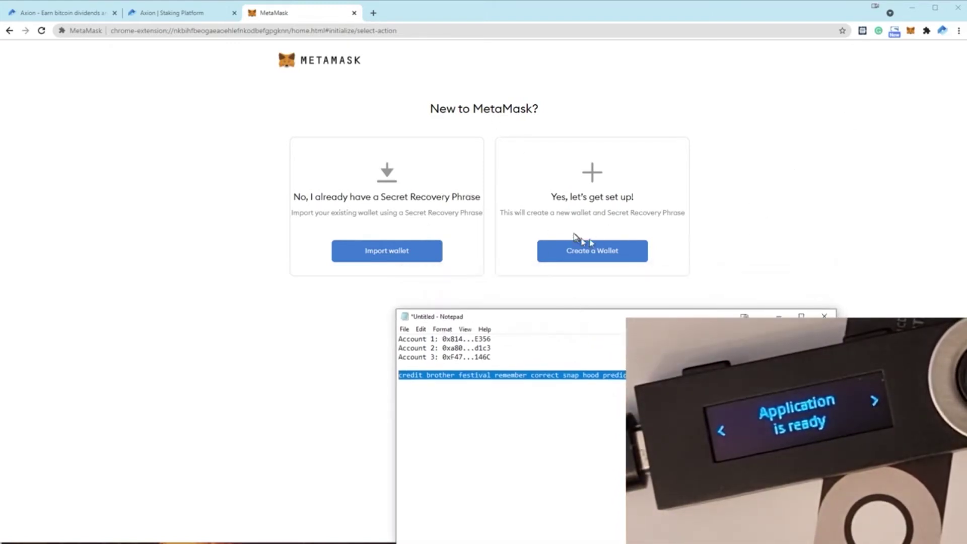
Choose to create a new wallet and agree to MetaMask's usage data collection
left_click(672, 247)
left_click(602, 254)
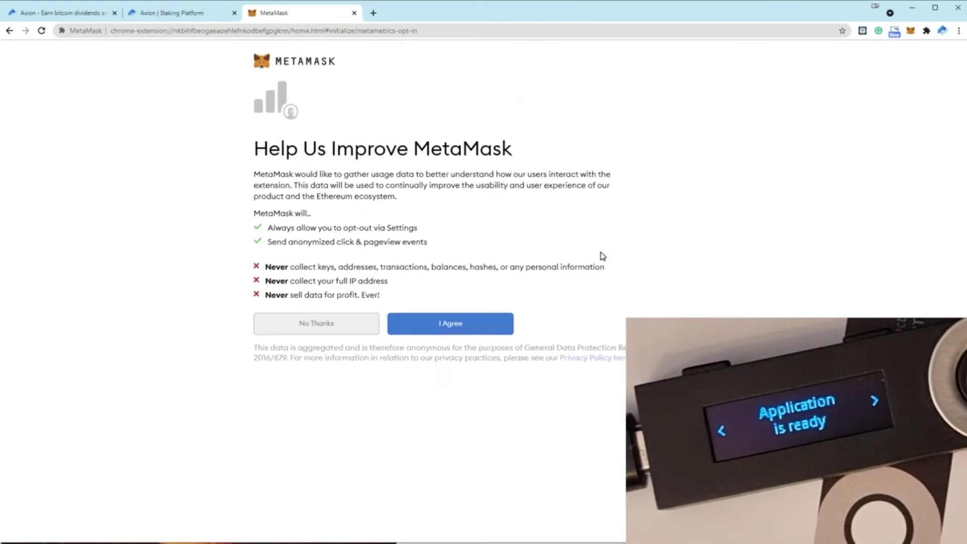
left_click(458, 328)
Enter and confirm the new wallet password, accept the Terms of Use, and create the wallet
type("••••••••")
key("Tab")
type("••••••••")
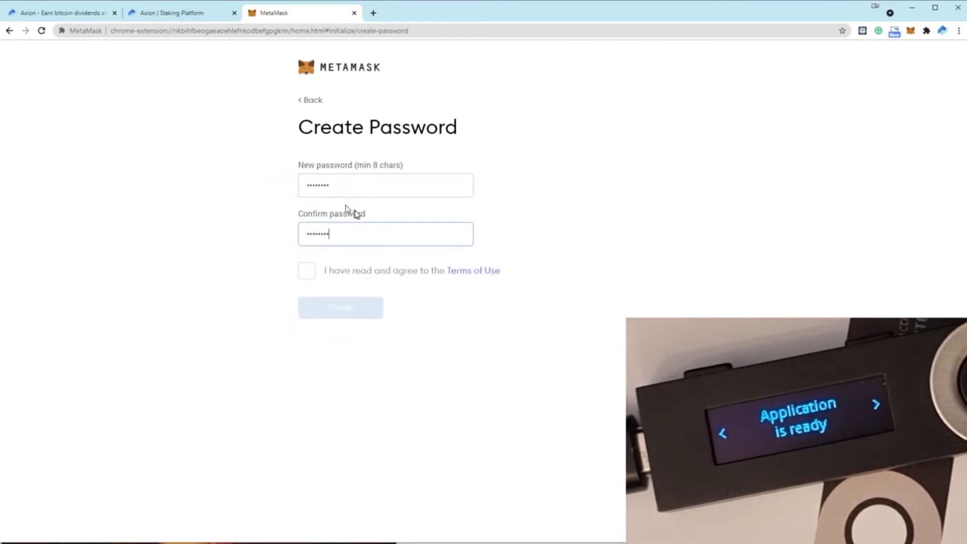
left_click(310, 276)
left_click(327, 308)
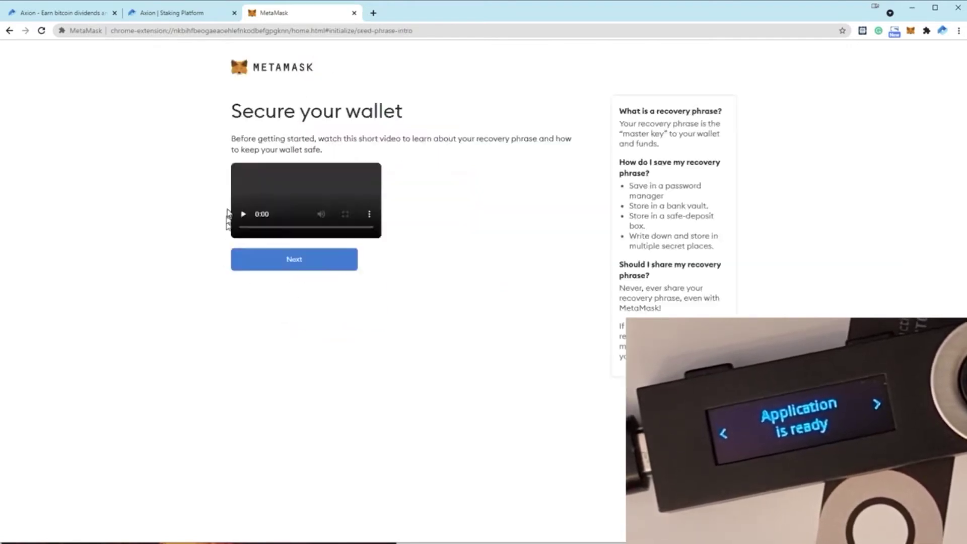
Reveal the new wallet's secret backup phrase and copy it into the Notepad notes below the existing phrase
left_click(334, 386)
left_click(381, 287)
left_click_drag(315, 265, 426, 308)
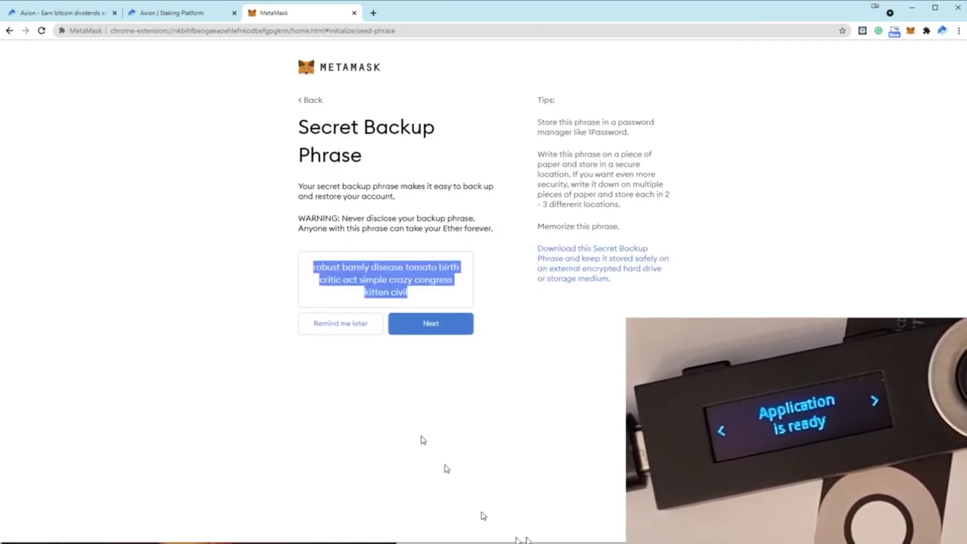
key("ctrl+c")
key("alt+Tab")
key("ctrl+v")
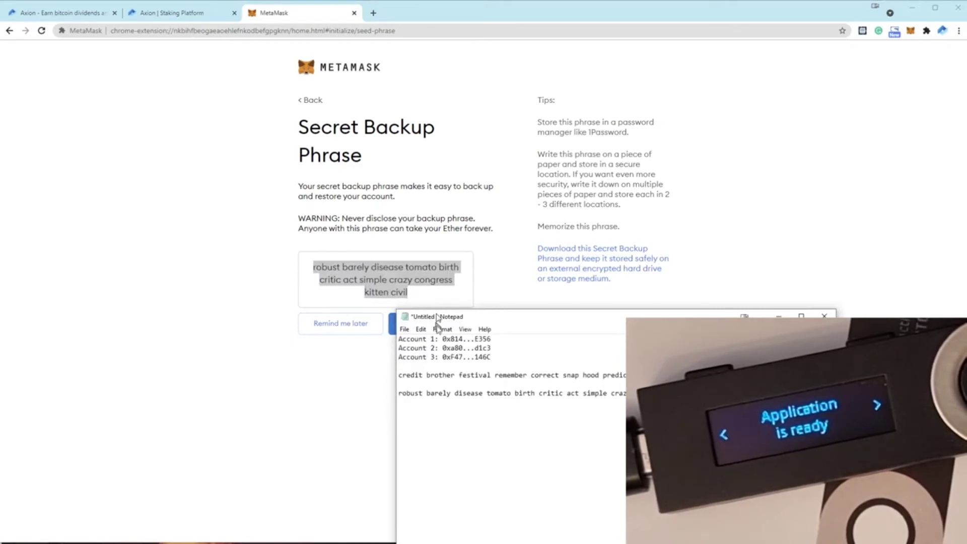
Confirm the secret backup phrase by selecting its words in order, and finish the wallet setup
left_click(341, 293)
left_click(429, 322)
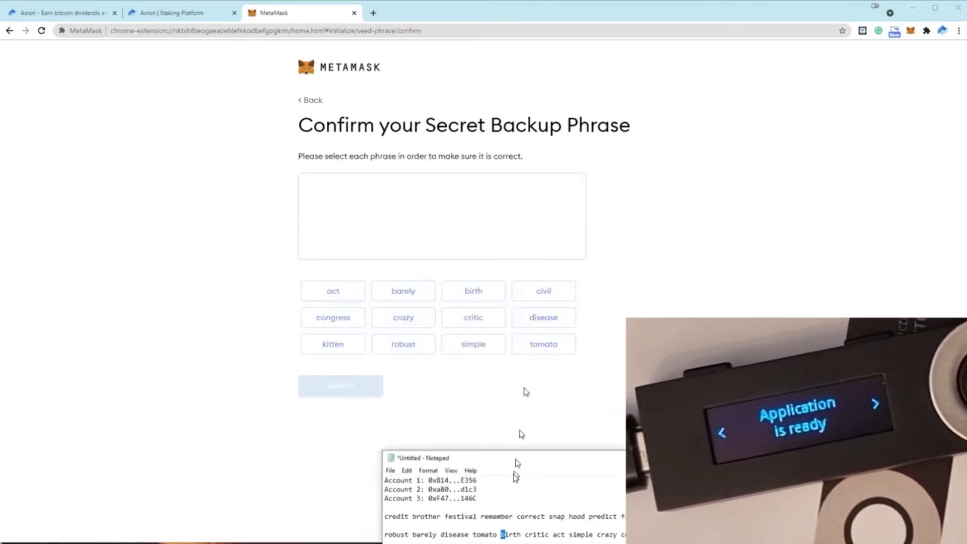
left_click(404, 344)
left_click(403, 290)
left_click(544, 318)
left_click(544, 344)
left_click(473, 291)
left_click(468, 319)
left_click(332, 290)
left_click(474, 344)
left_click(403, 317)
left_click(333, 317)
left_click(333, 344)
left_click(544, 290)
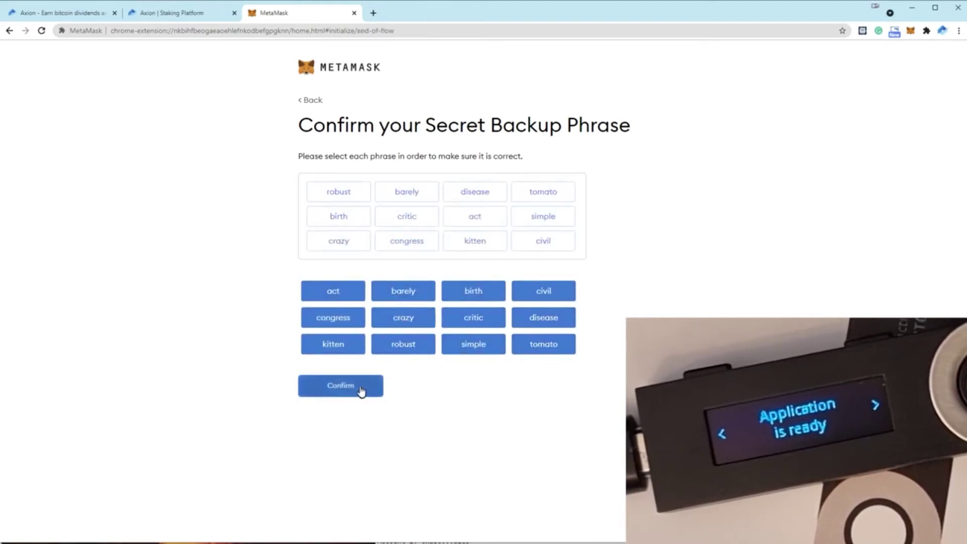
left_click(362, 387)
left_click(367, 351)
left_click(593, 159)
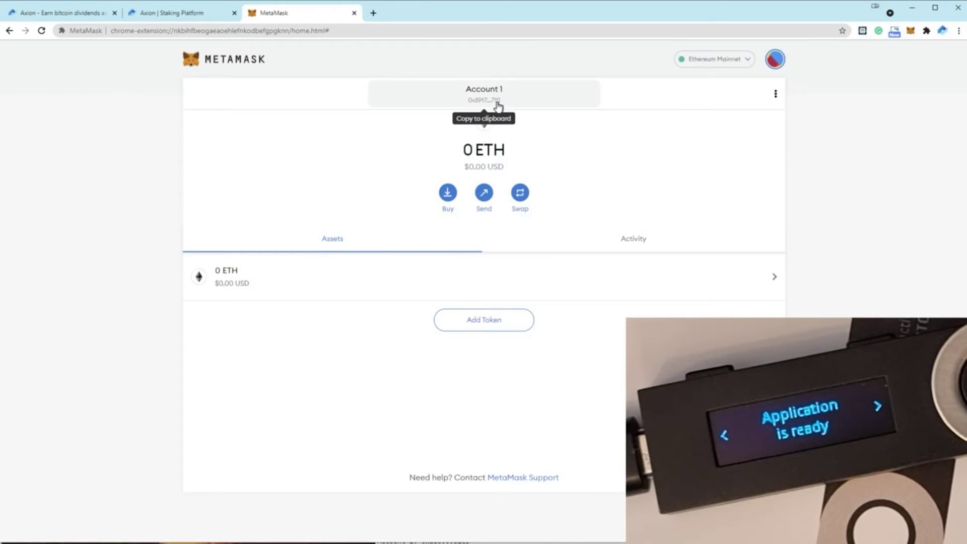
Copy Account 1's address and view its account details
left_click(479, 103)
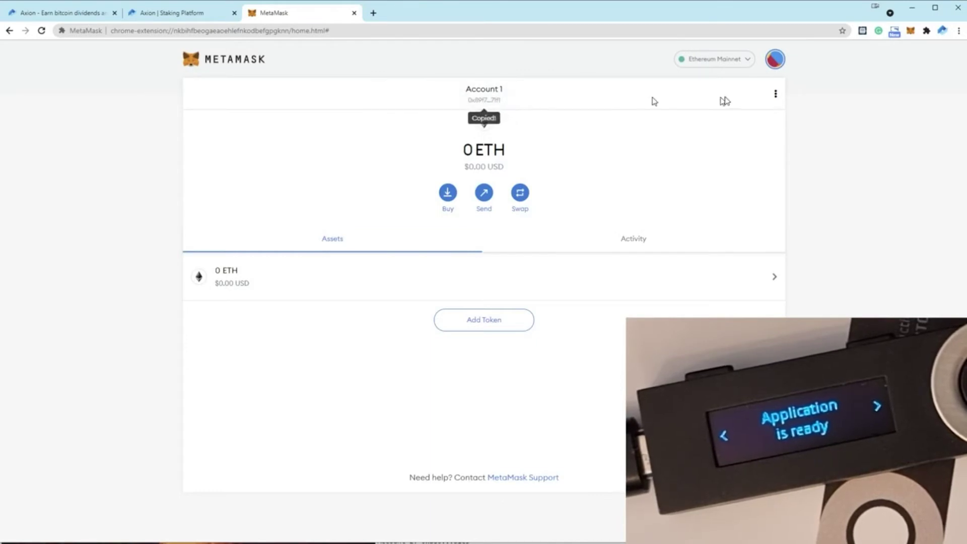
left_click(776, 94)
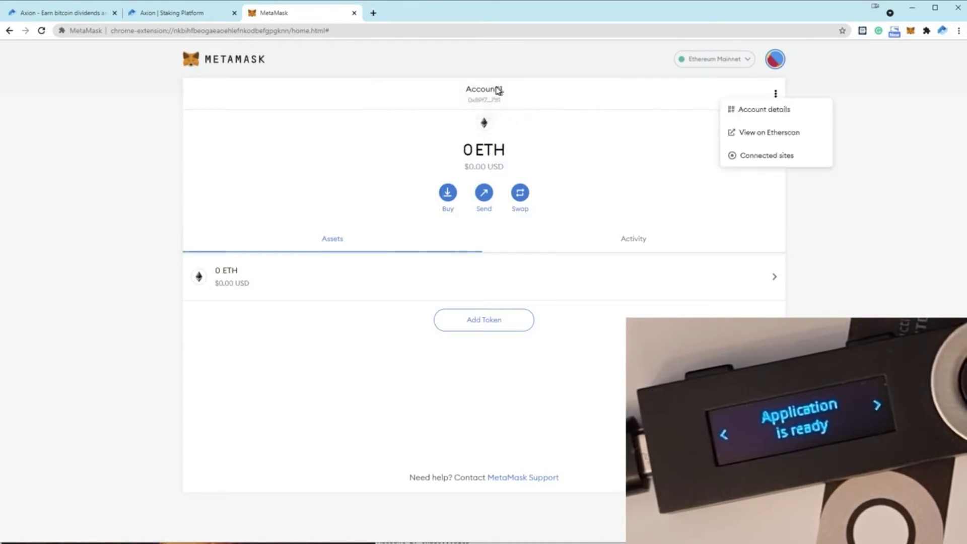
left_click(762, 111)
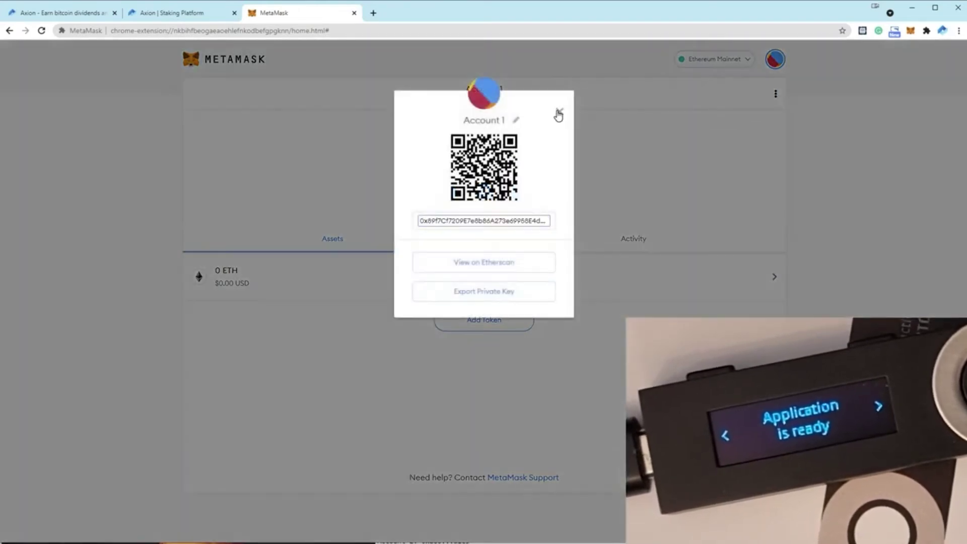
left_click(558, 116)
Rename Account 1 to "dont use"
left_click(775, 95)
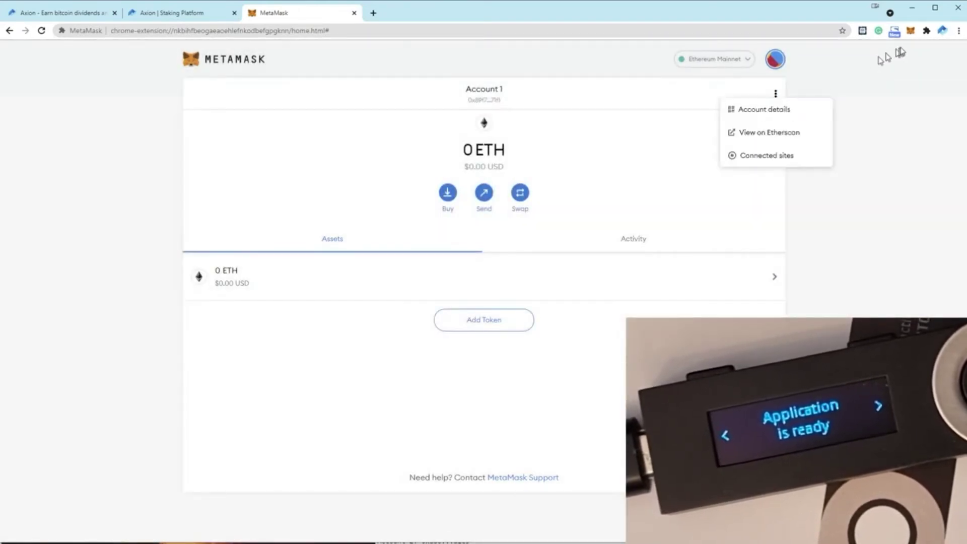
left_click(786, 111)
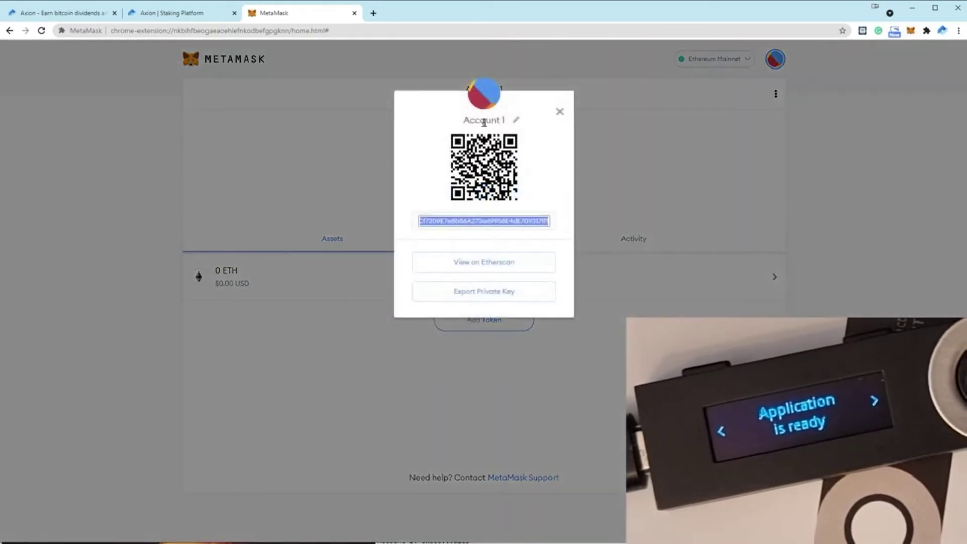
mouse_move(484, 122)
left_mouse_down()
mouse_move(517, 123)
mouse_move(434, 125)
left_mouse_up()
left_click(514, 124)
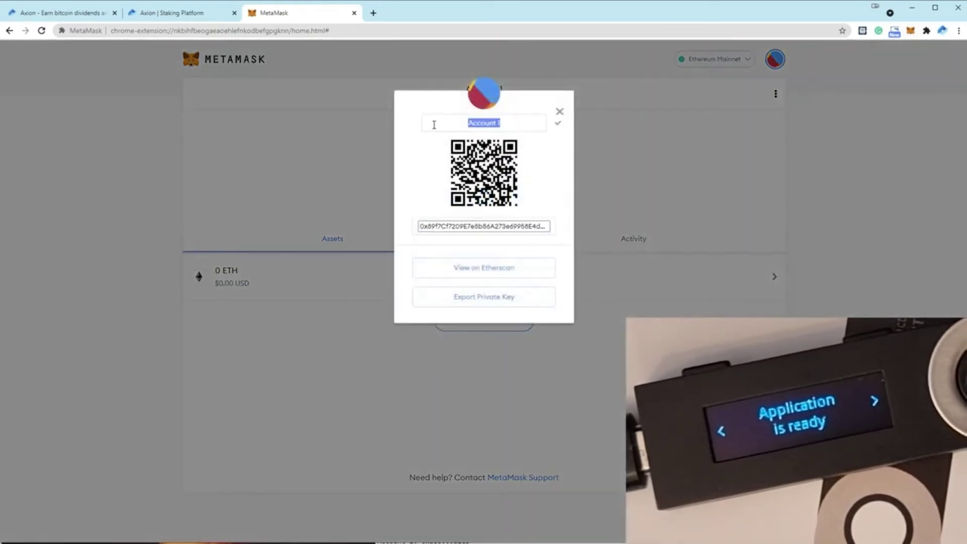
type("dont use")
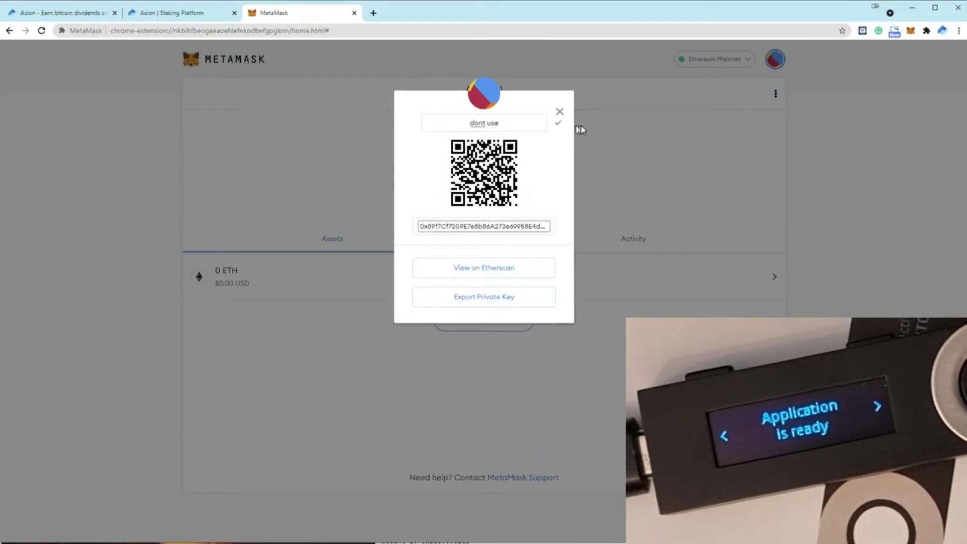
left_click(559, 124)
left_click(557, 115)
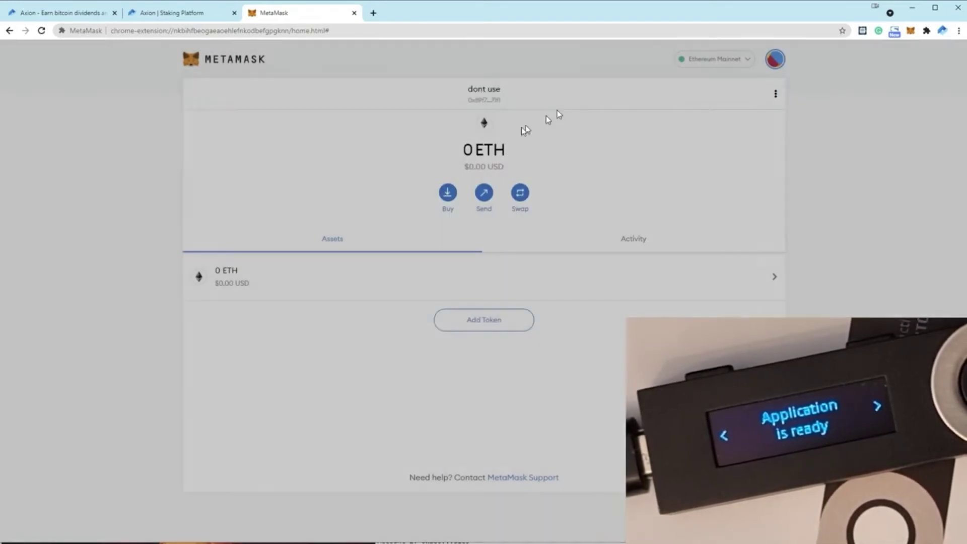
Turn on Use Ledger Live in MetaMask's advanced settings
left_click(911, 32)
left_click(895, 65)
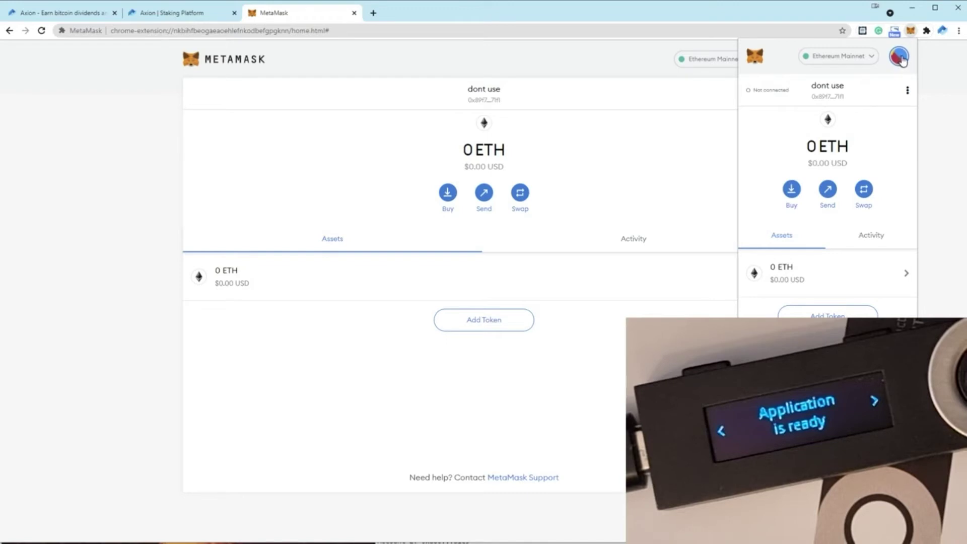
left_click(900, 58)
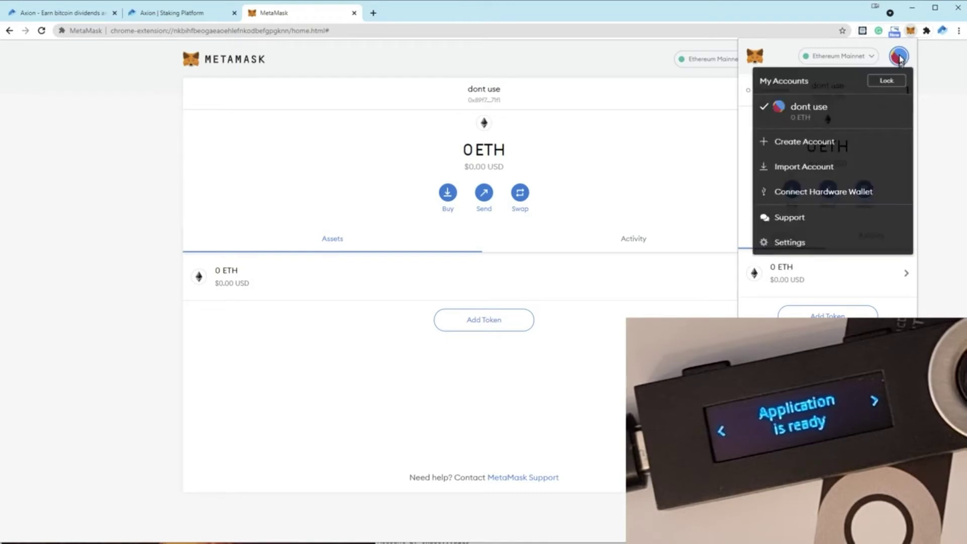
left_click(811, 243)
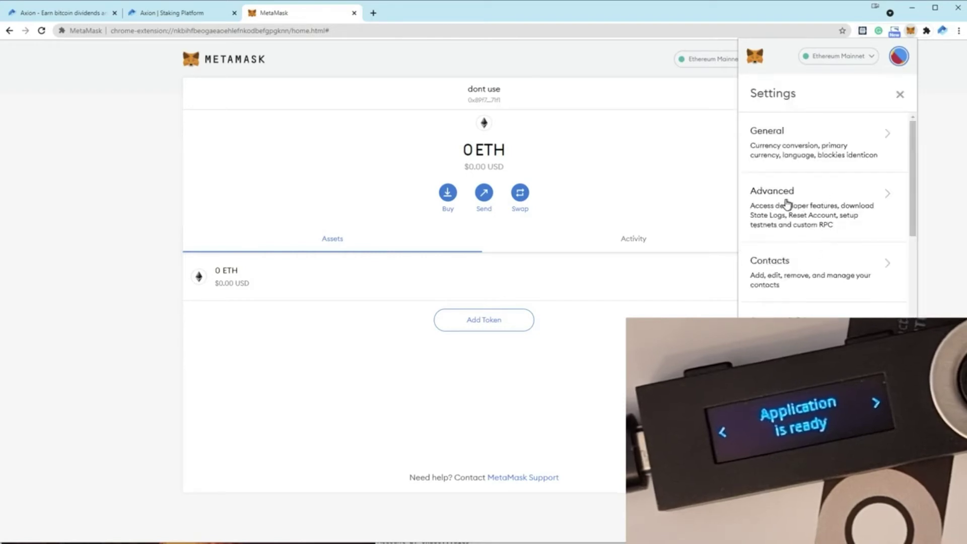
left_click(758, 205)
left_click_drag(916, 133, 915, 299)
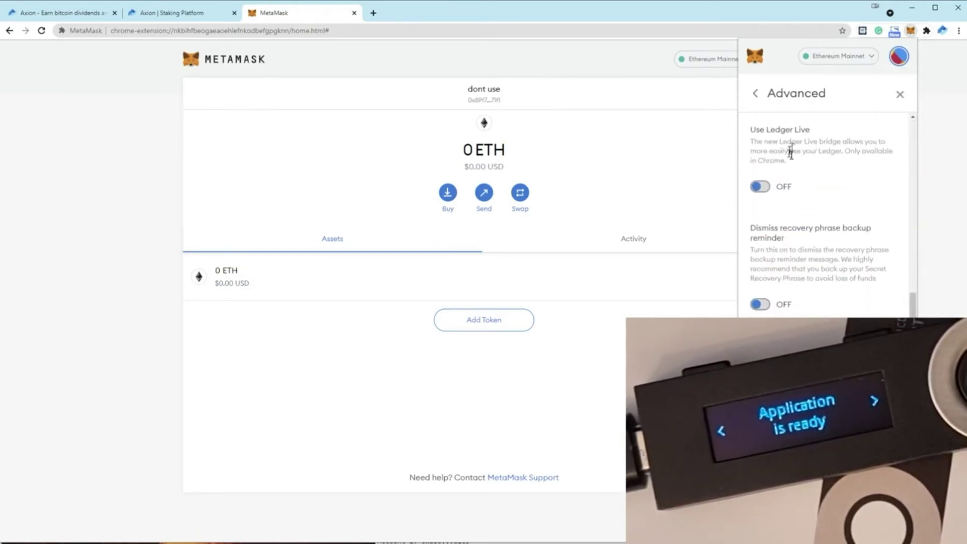
left_click(762, 187)
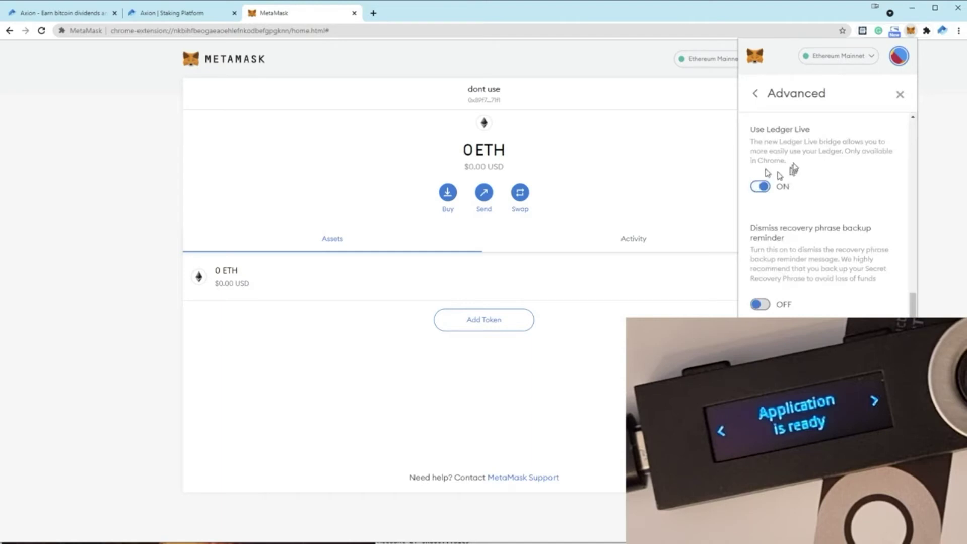
left_click(900, 96)
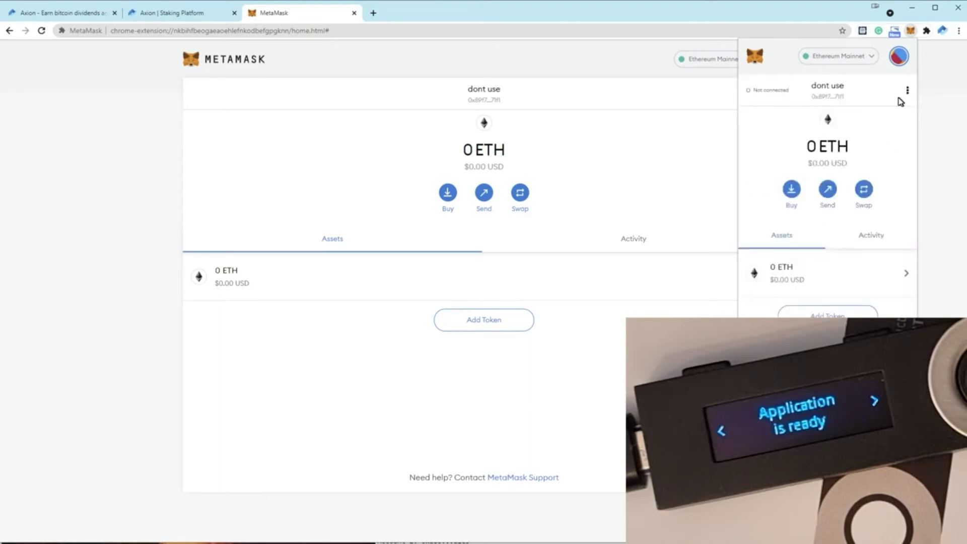
Connect the Ledger as a hardware wallet in MetaMask, opening the device bridge in Ledger Live
left_click(899, 58)
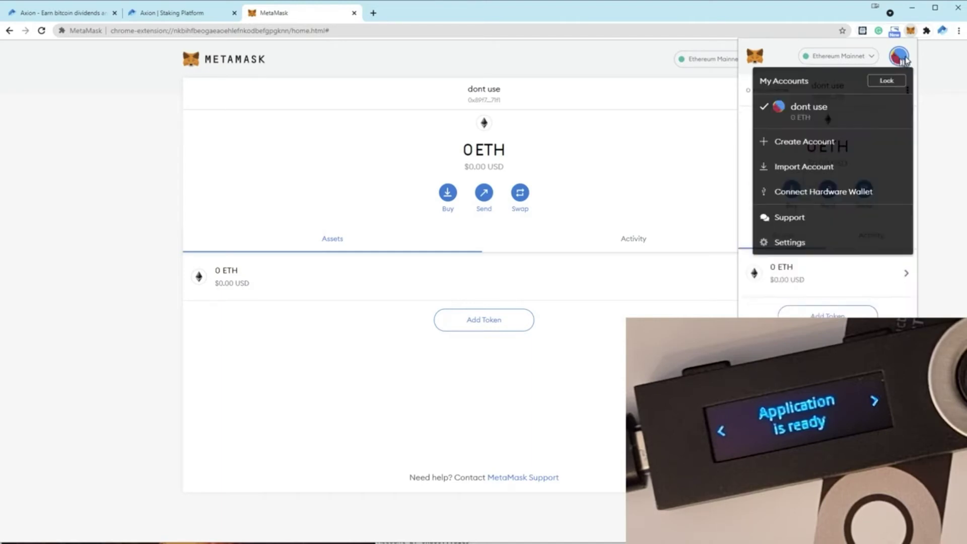
left_click(816, 192)
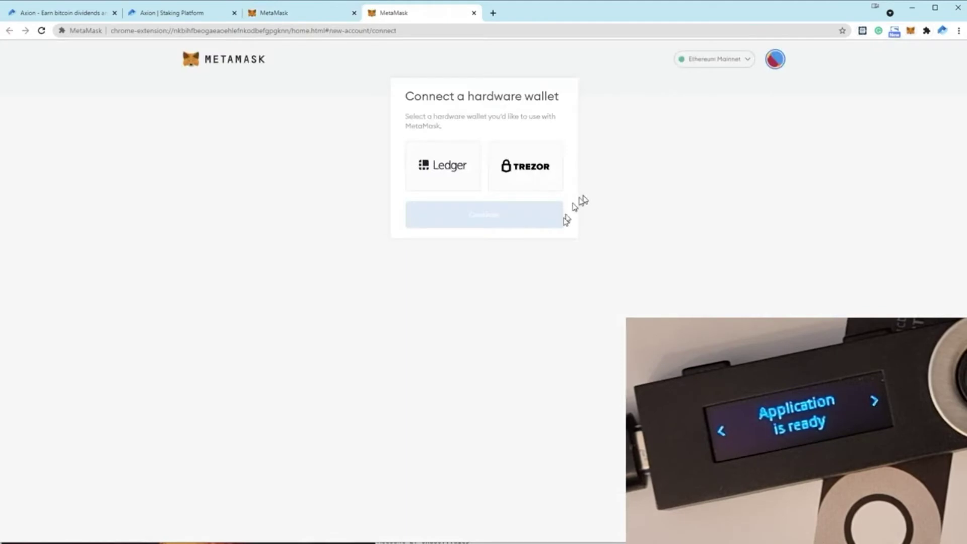
left_click(445, 180)
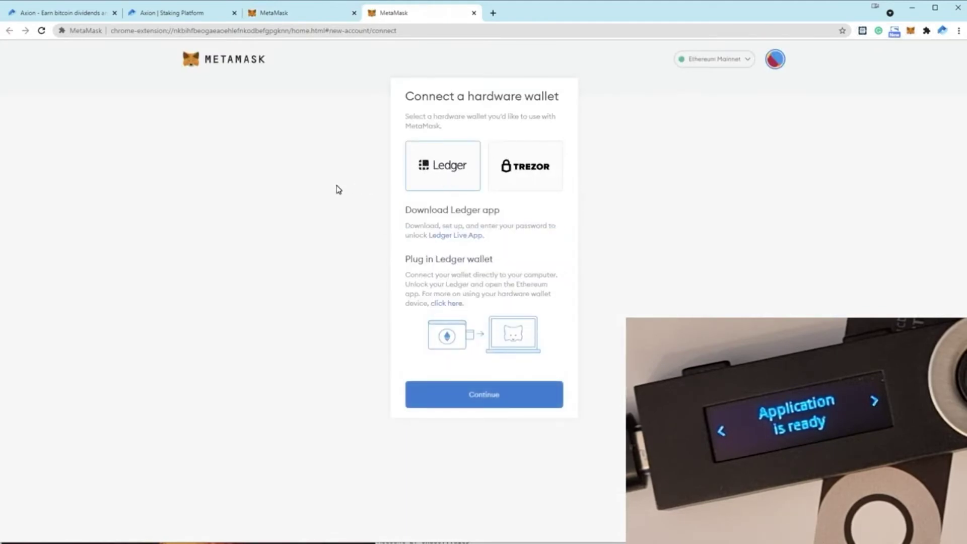
left_click(486, 395)
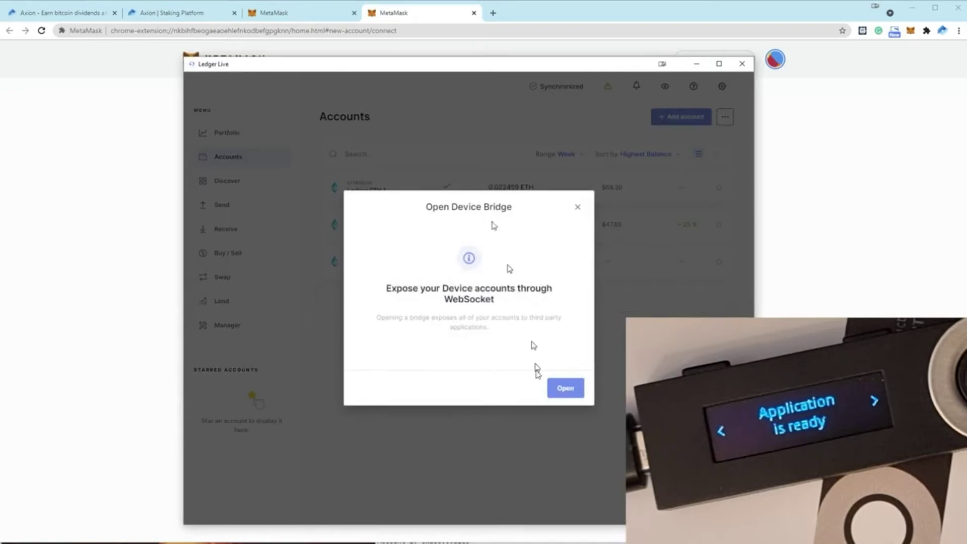
left_click(566, 388)
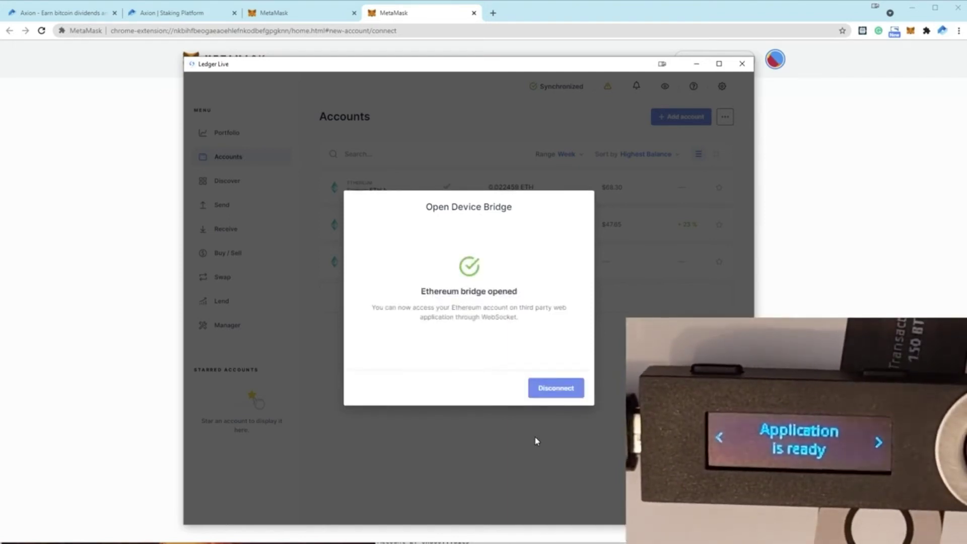
left_click(841, 298)
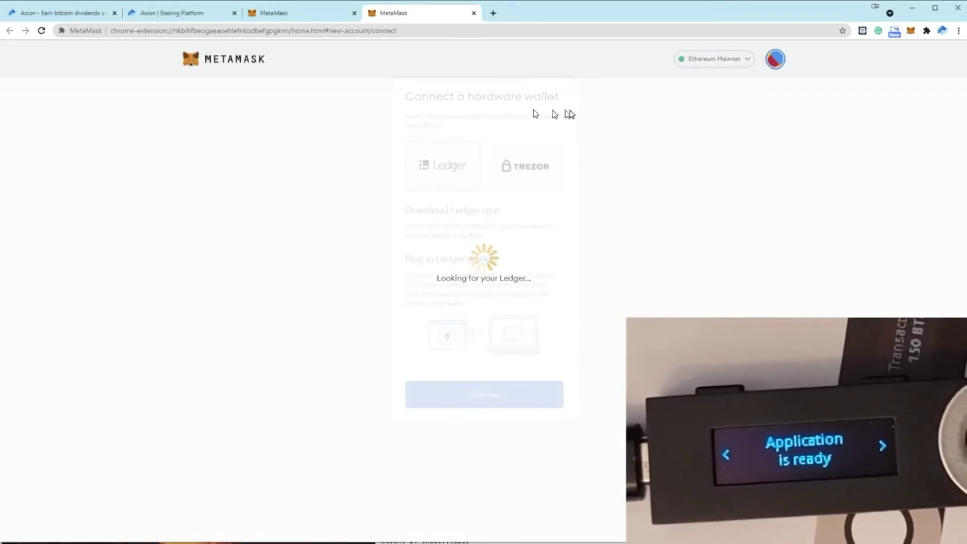
left_click(508, 395)
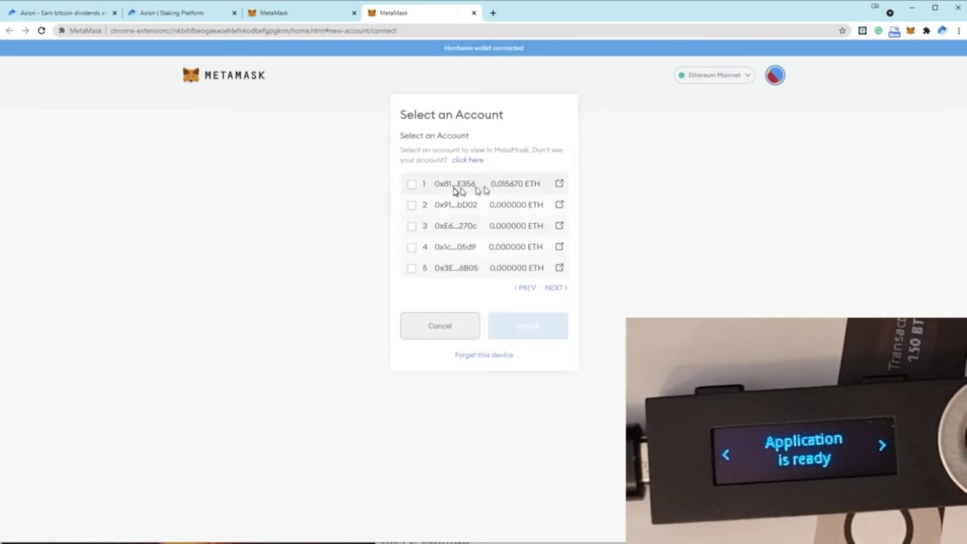
Place the Notepad notes beside the Ledger account list to compare the account addresses
left_click(541, 542)
left_click_drag(519, 509, 705, 156)
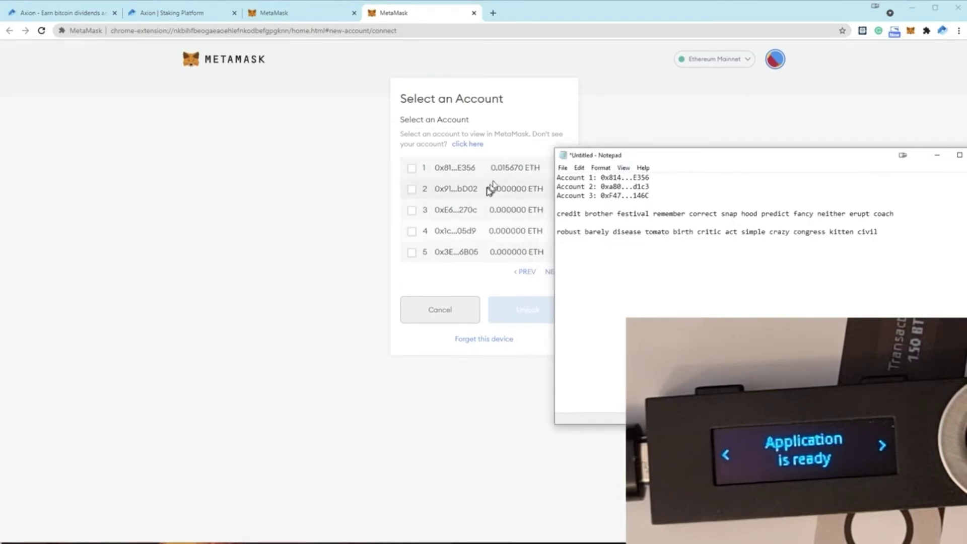
Switch the Ledger HD path to BIP44 Standard (e.g. MetaMask, Trezor) and save it
left_click(472, 145)
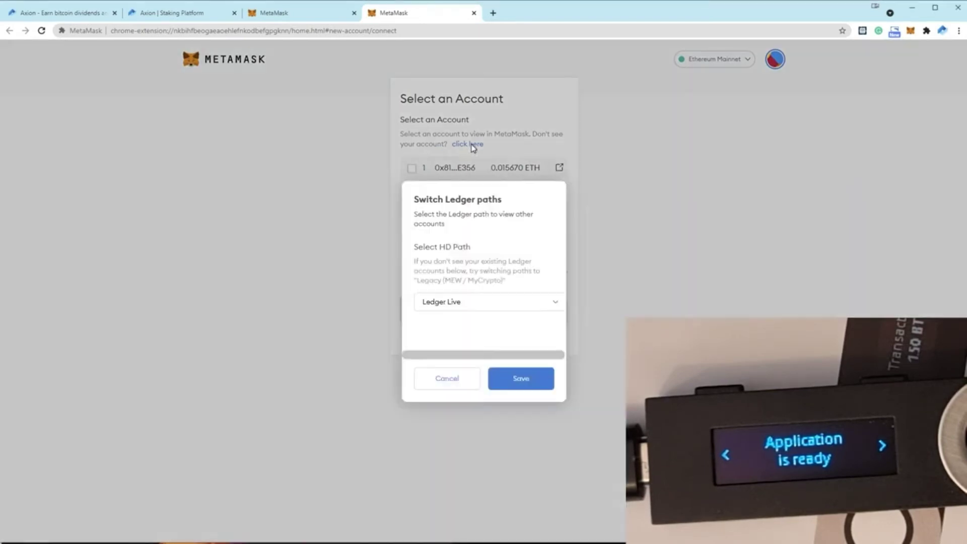
left_click(444, 303)
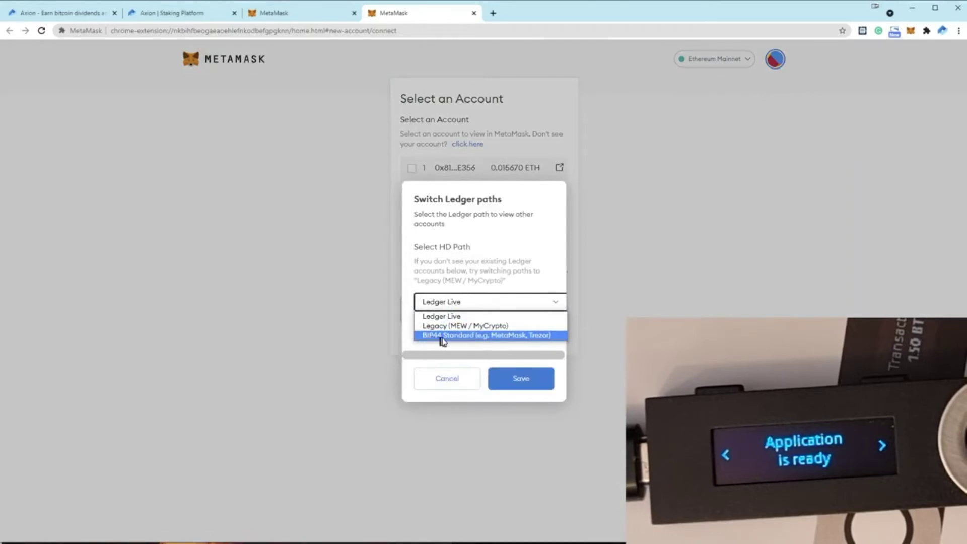
left_click(499, 336)
left_click(519, 378)
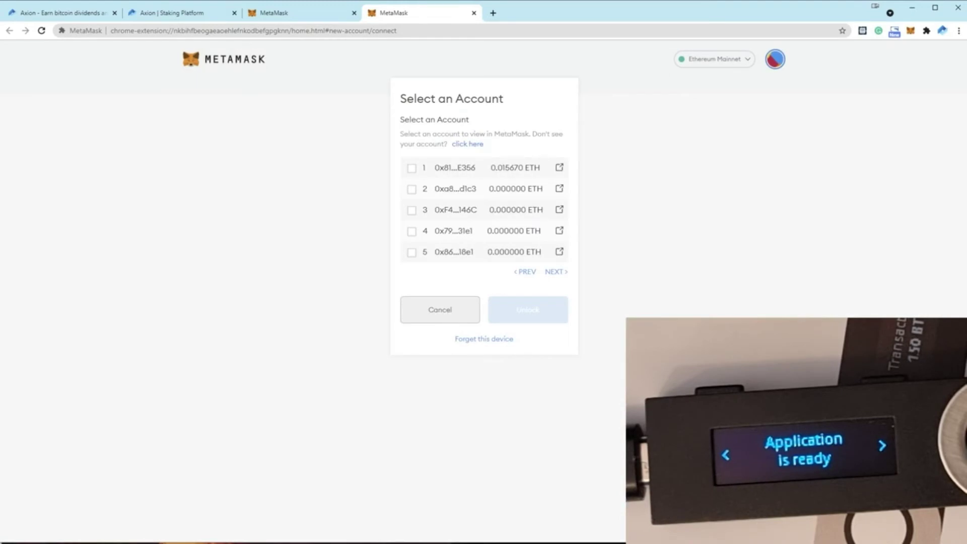
Compare the listed addresses with the Notepad notes, unlock the first three Ledger accounts and dismiss the What's new notice
key("alt+Tab")
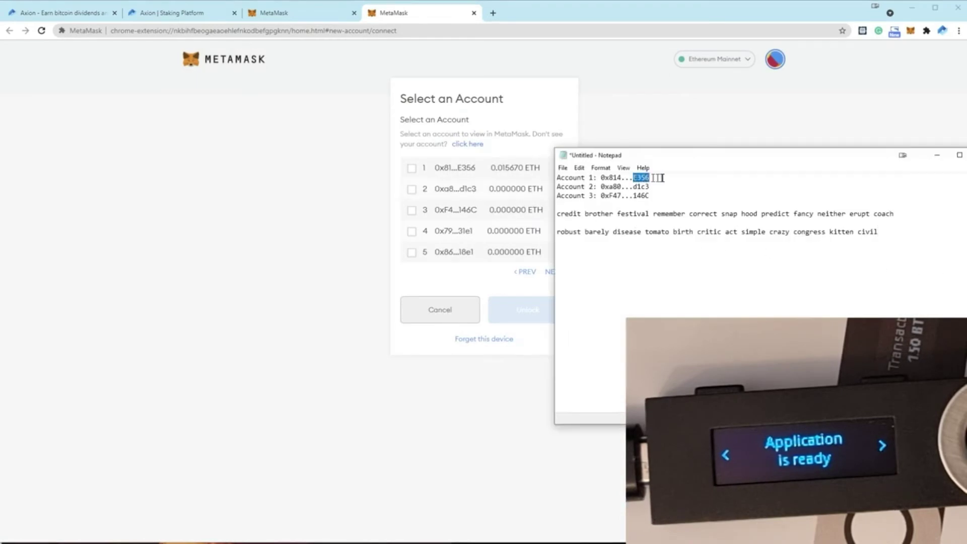
left_click(411, 168)
left_click(412, 188)
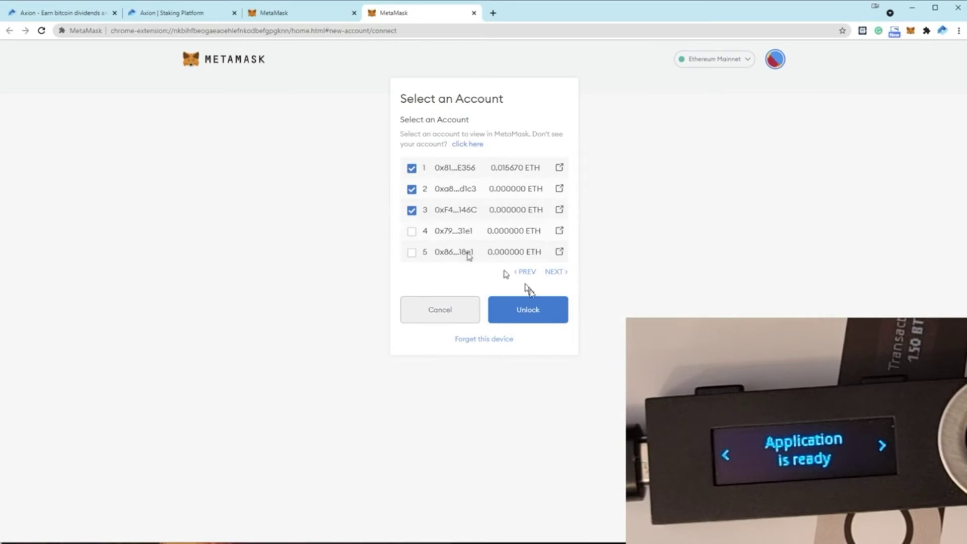
left_click(543, 314)
scroll(524, 227, "down", 1)
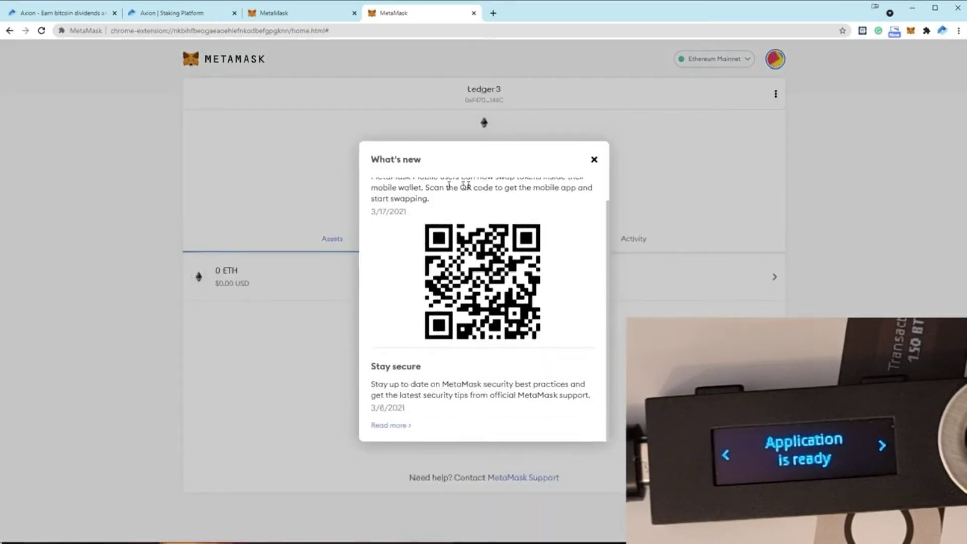
left_click(594, 159)
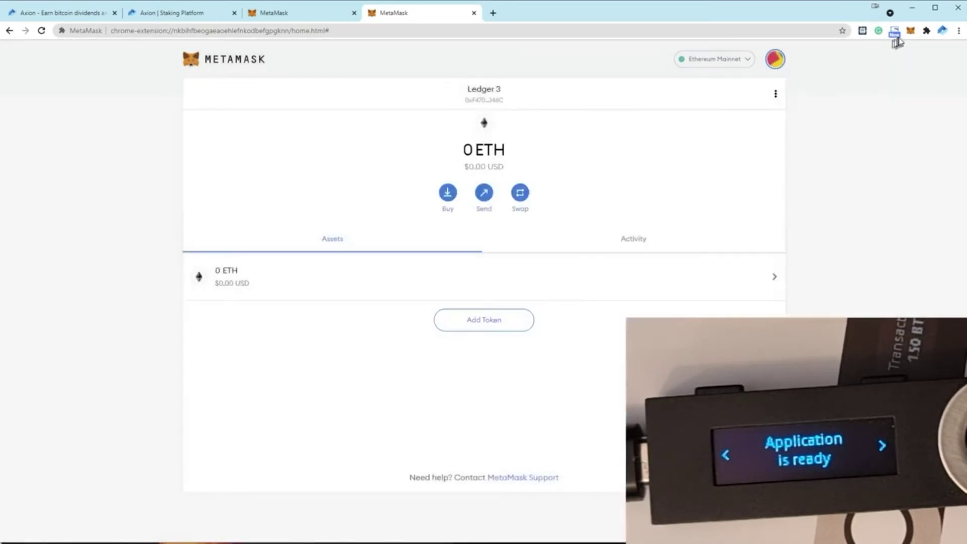
Review the "dont use" account and the three Ledger accounts in the MetaMask extension's account list
left_click(910, 30)
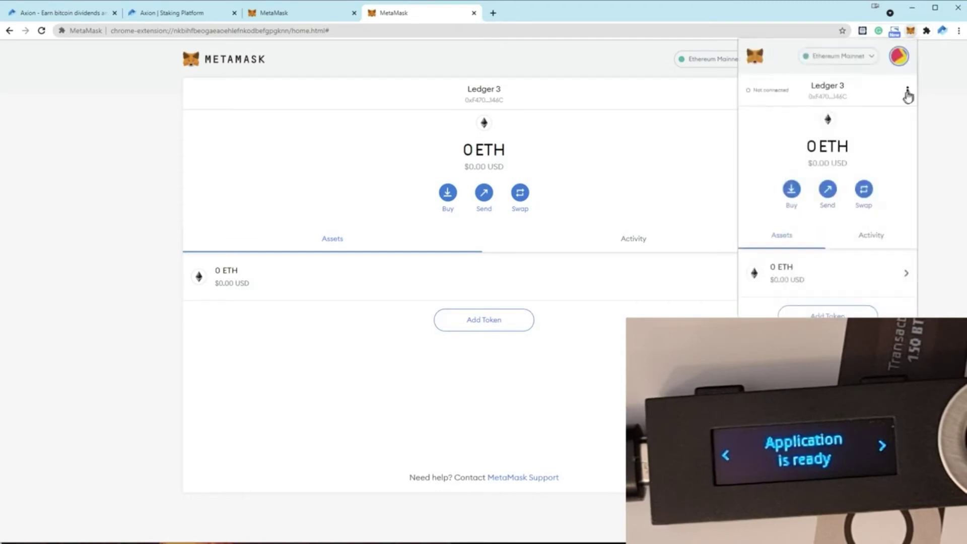
left_click(899, 56)
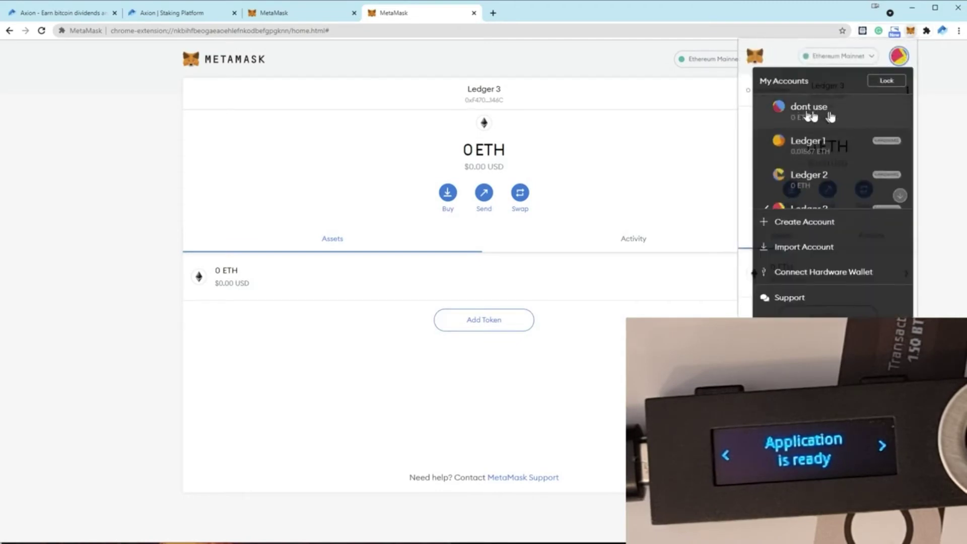
scroll(846, 116, "down", 1)
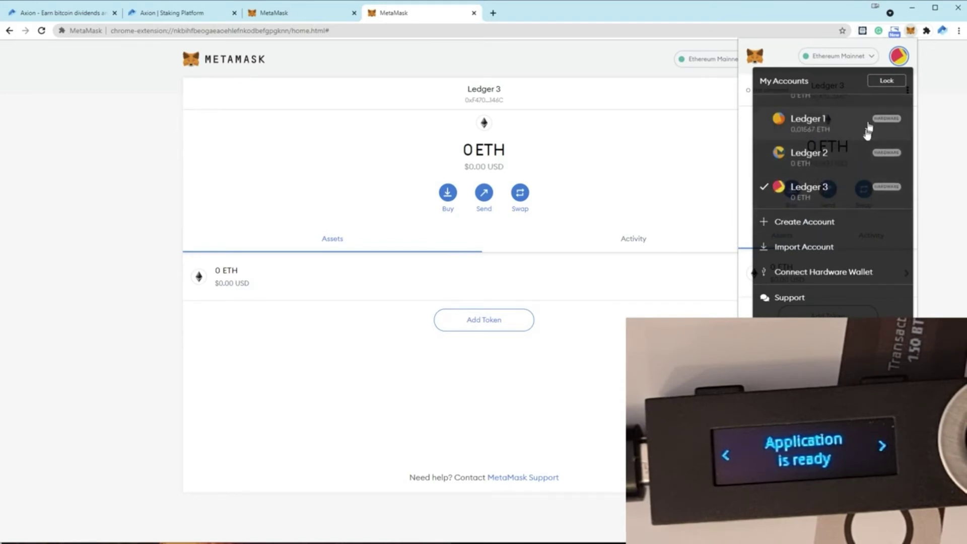
scroll(856, 141, "up", 1)
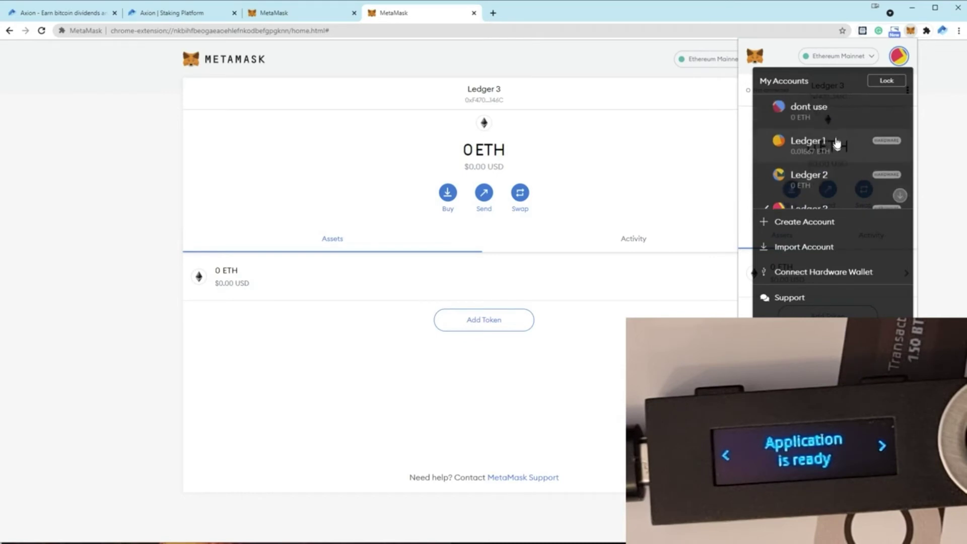
scroll(841, 149, "down", 1)
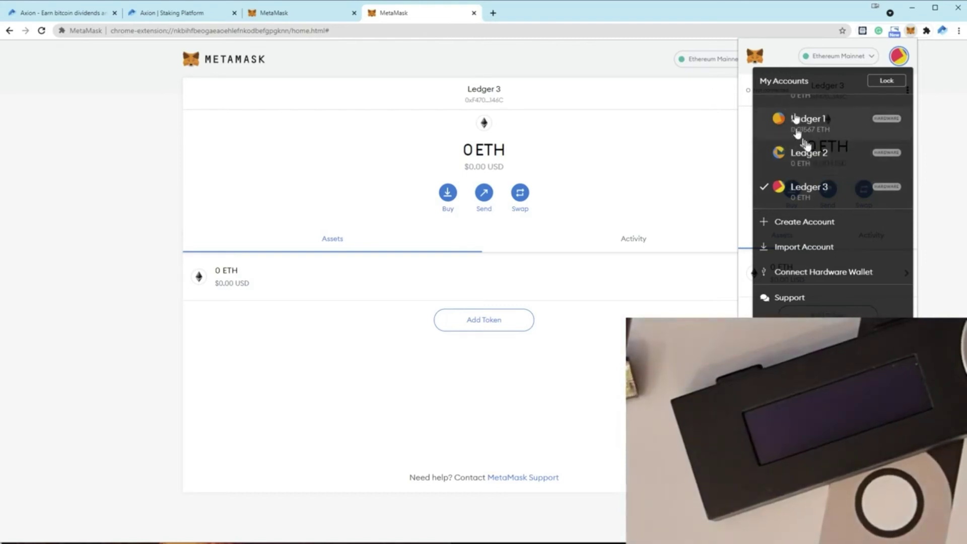
scroll(799, 141, "up", 2)
left_click(667, 134)
Switch to the Ledger 1 account and start a transfer between own accounts with Ledger 2 as recipient
left_click(911, 30)
left_click(899, 55)
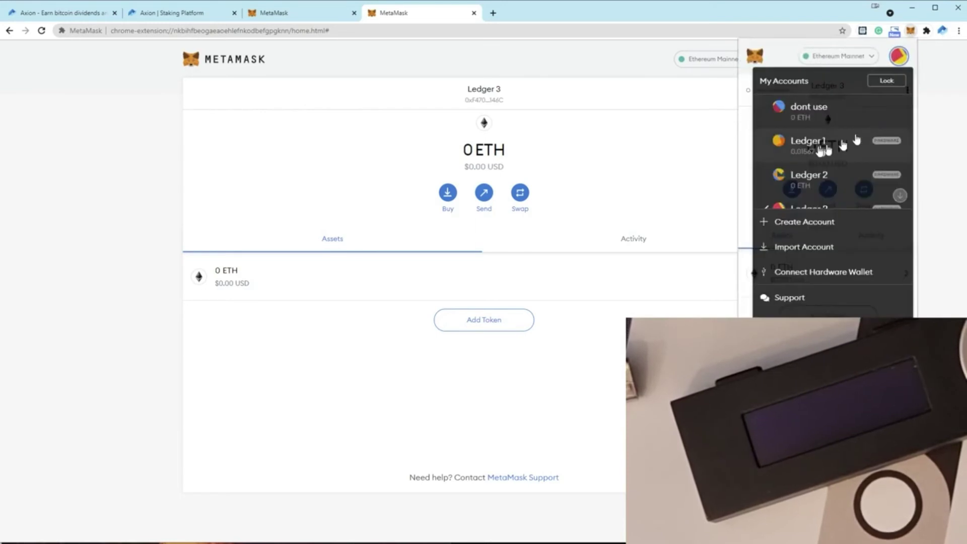
left_click(836, 147)
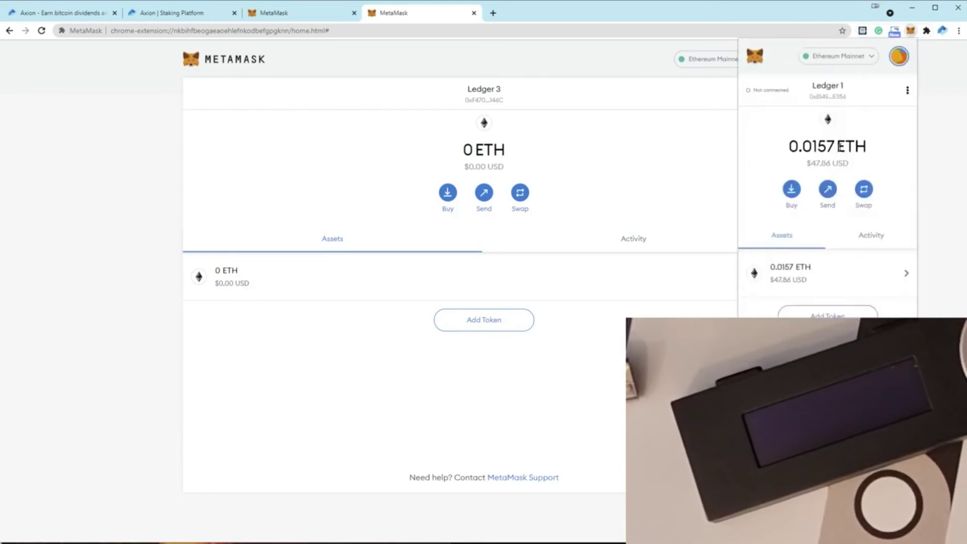
left_click(827, 192)
left_click(818, 146)
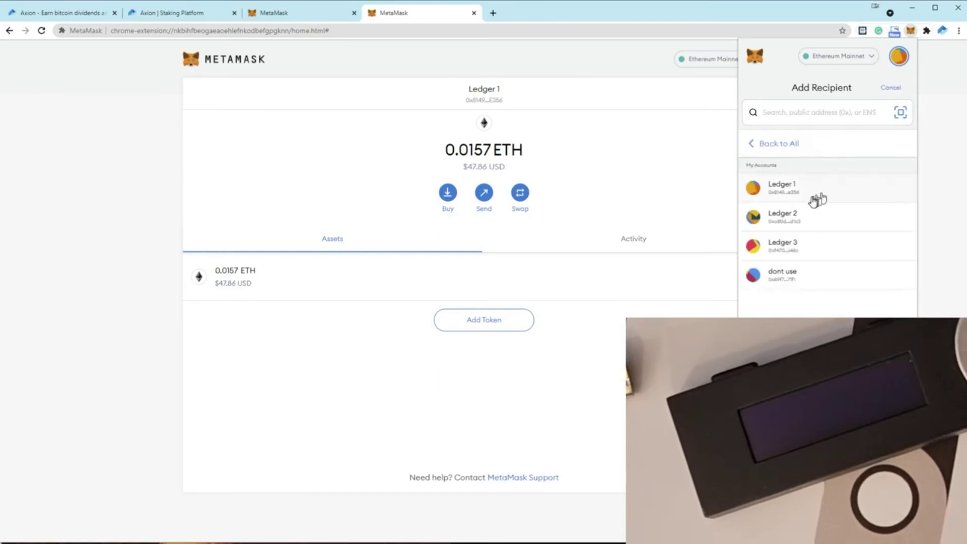
left_click(798, 220)
Set the amount to send to 0.001 ETH and continue to the transaction confirmation
left_click(761, 201)
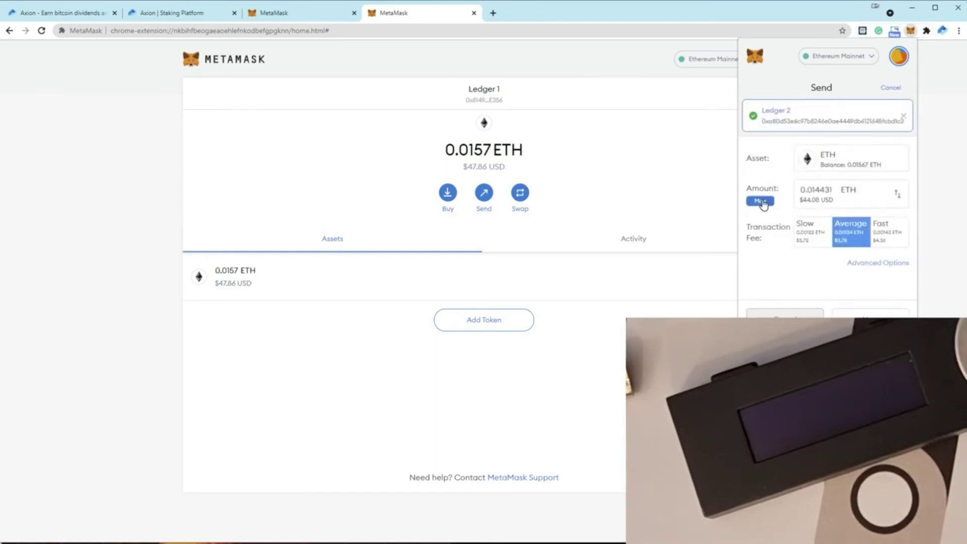
left_click(818, 191)
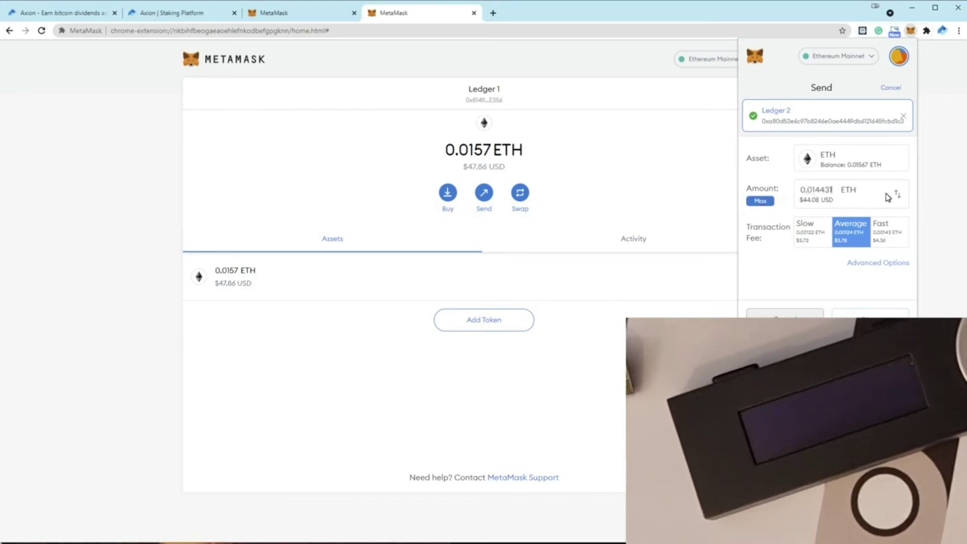
key("Delete")
key("Delete")
key("Delete")
key("Delete")
key("BackSpace")
type("01")
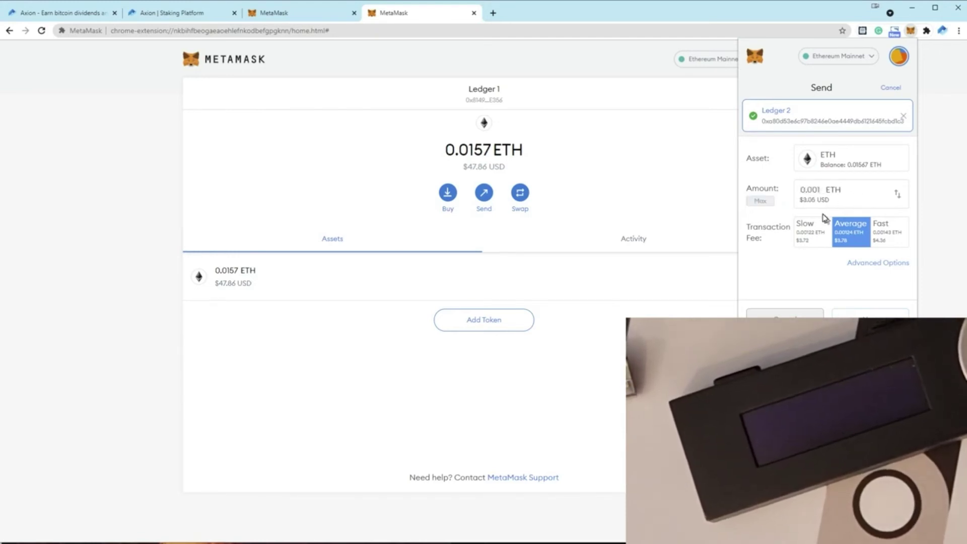
left_click(856, 312)
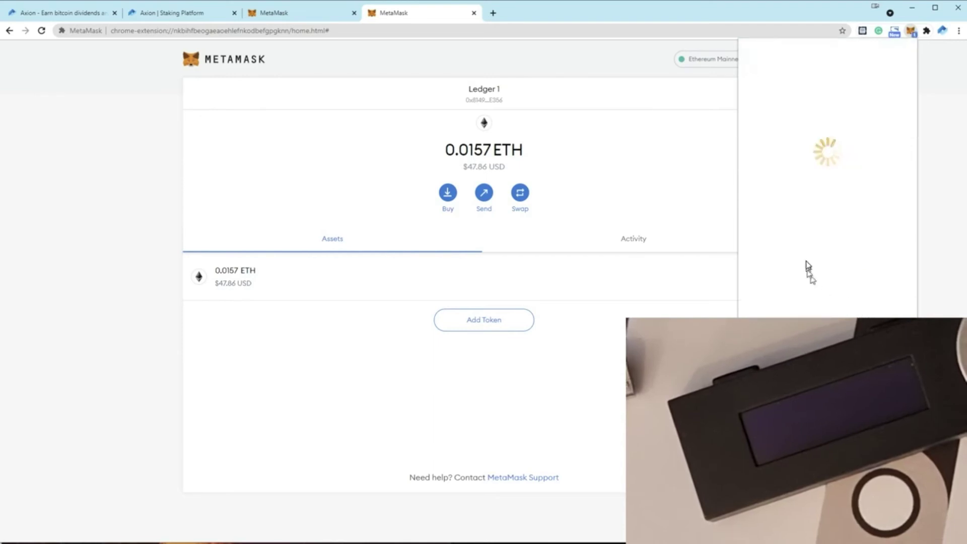
Confirm the send, open the Ethereum device bridge in Ledger Live, and check the transaction in MetaMask's activity
left_click(869, 314)
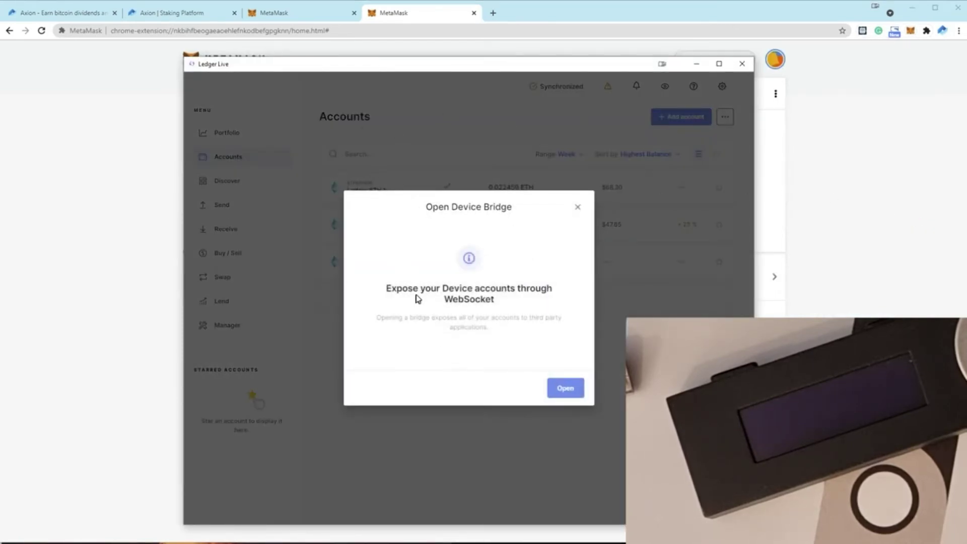
left_click(560, 394)
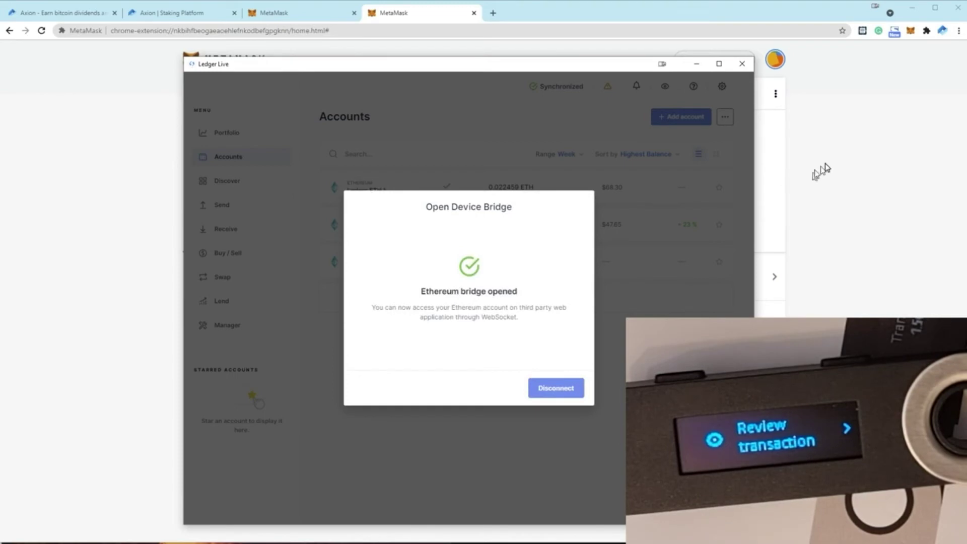
left_click(868, 144)
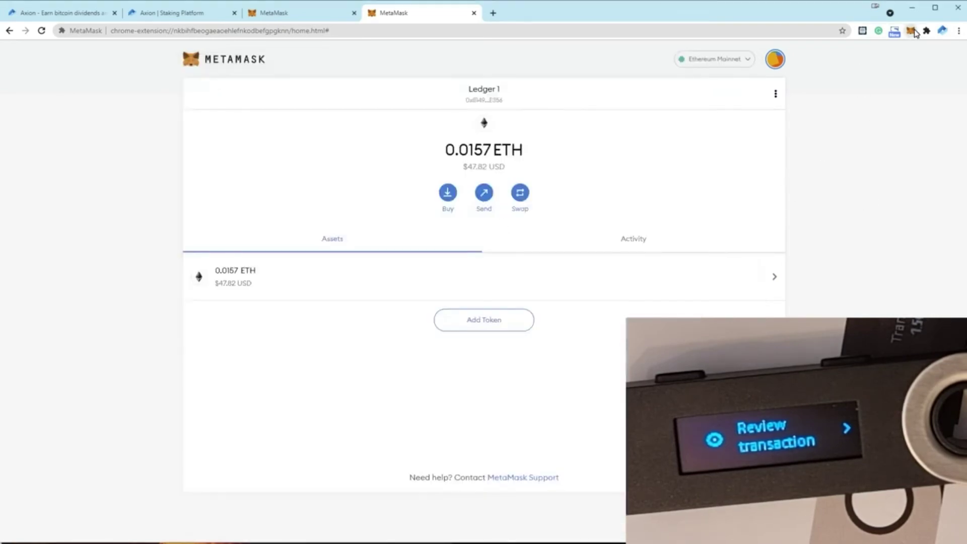
left_click(911, 32)
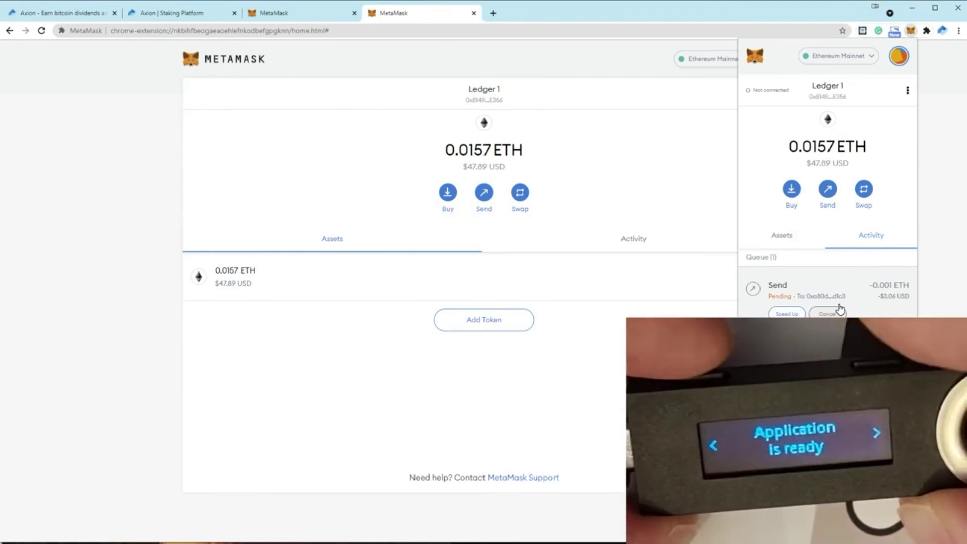
mouse_move(770, 282)
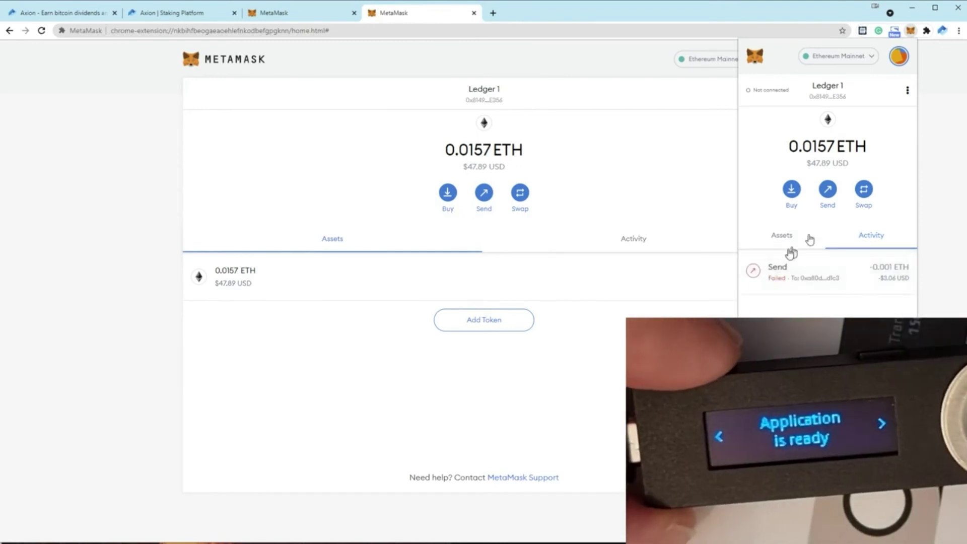
Look through MetaMask's account list again, comparing the "dont use" account with the Ledger hardware accounts
left_click(898, 56)
scroll(841, 211, "down", 1)
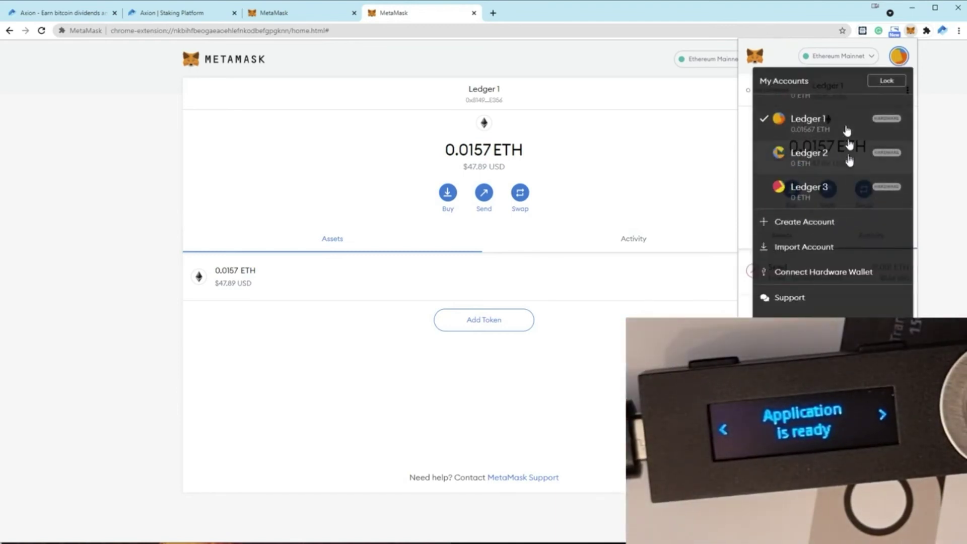
scroll(856, 174, "up", 1)
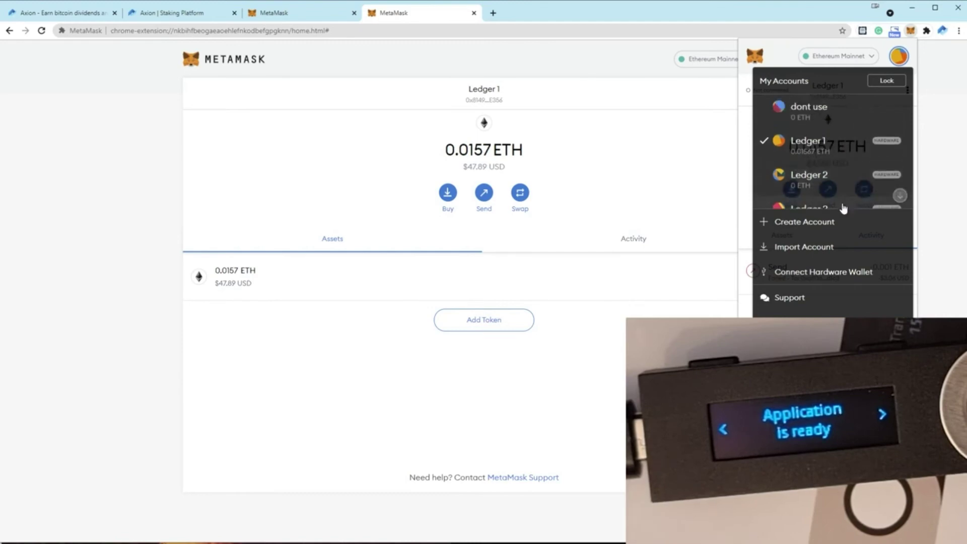
scroll(851, 171, "down", 1)
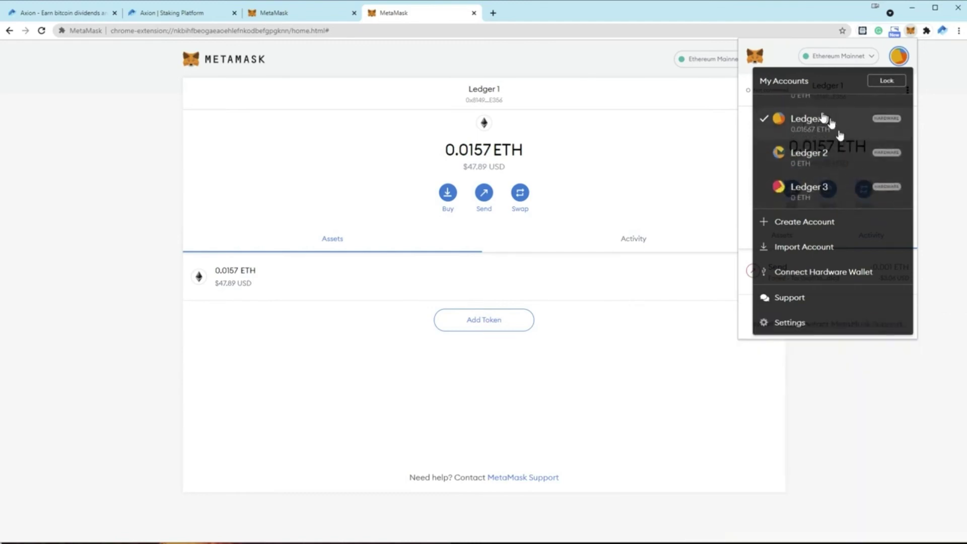
scroll(876, 201, "up", 1)
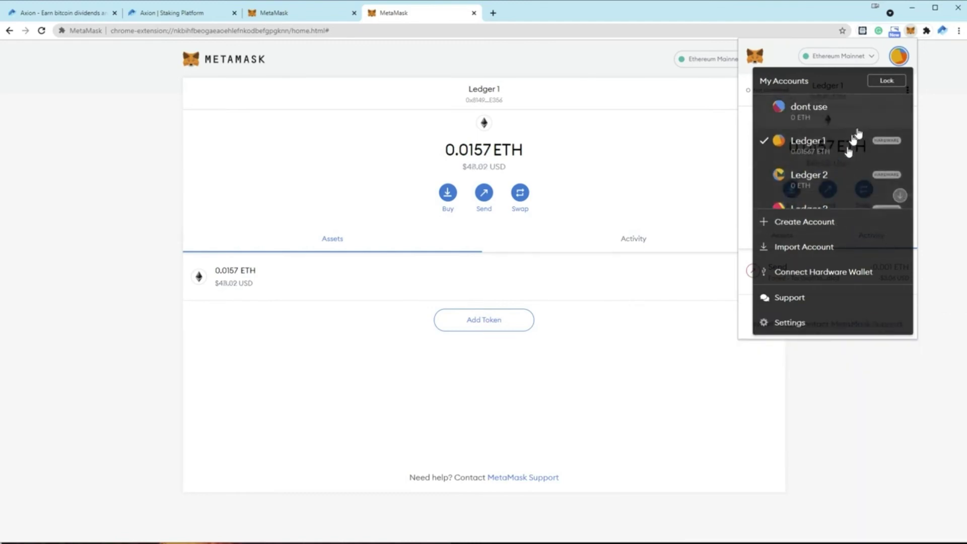
scroll(875, 151, "down", 1)
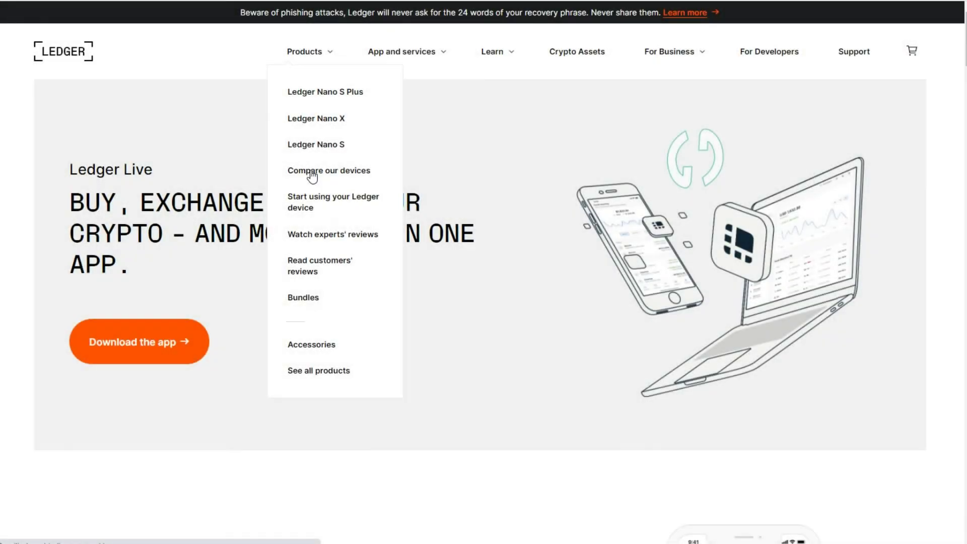
Open the device comparison page on the Ledger website and read the Nano S Plus and Nano X entries
left_click(309, 174)
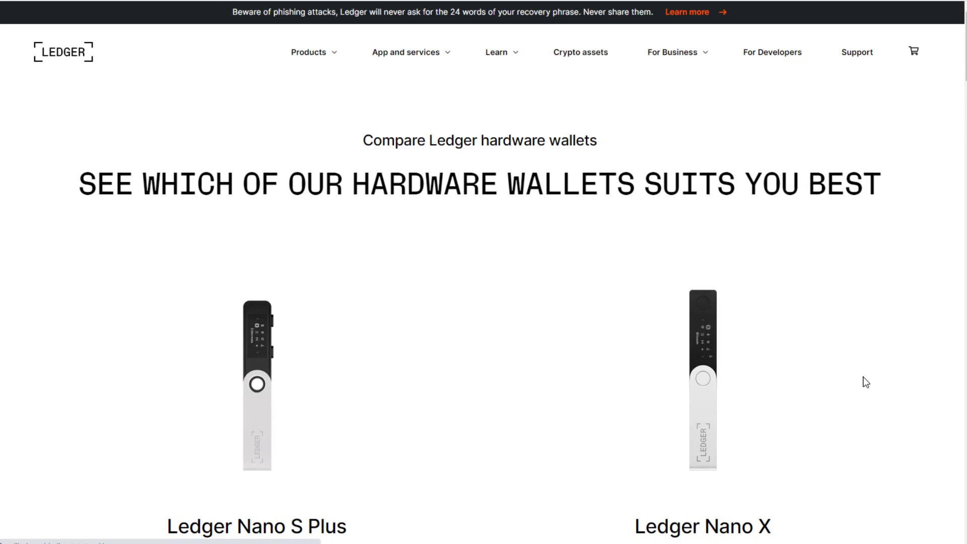
scroll(866, 382, "down", 1)
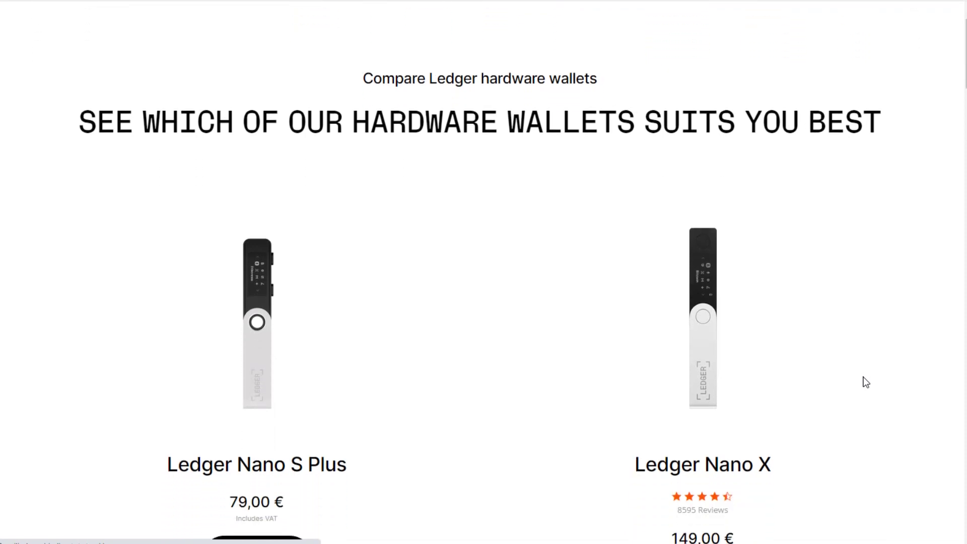
scroll(866, 382, "down", 1)
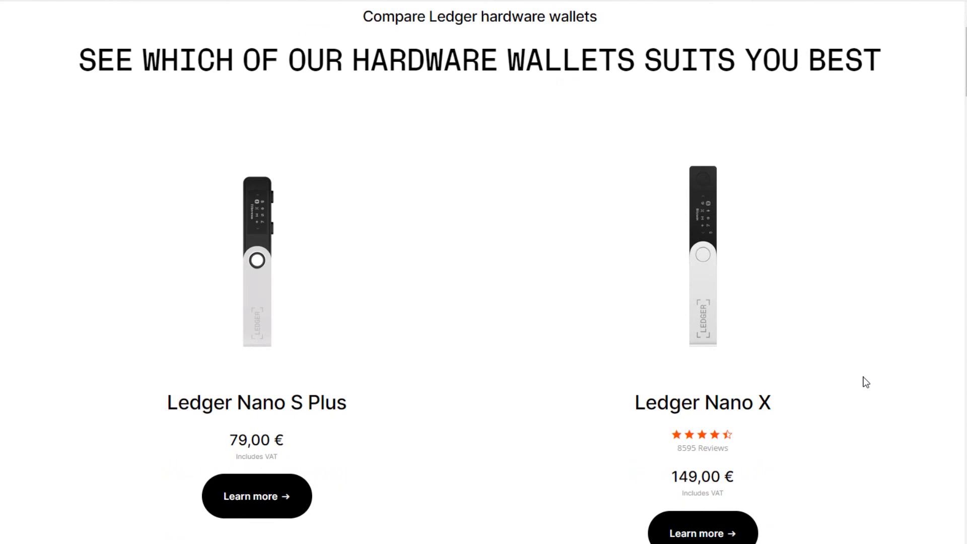
scroll(865, 381, "down", 1)
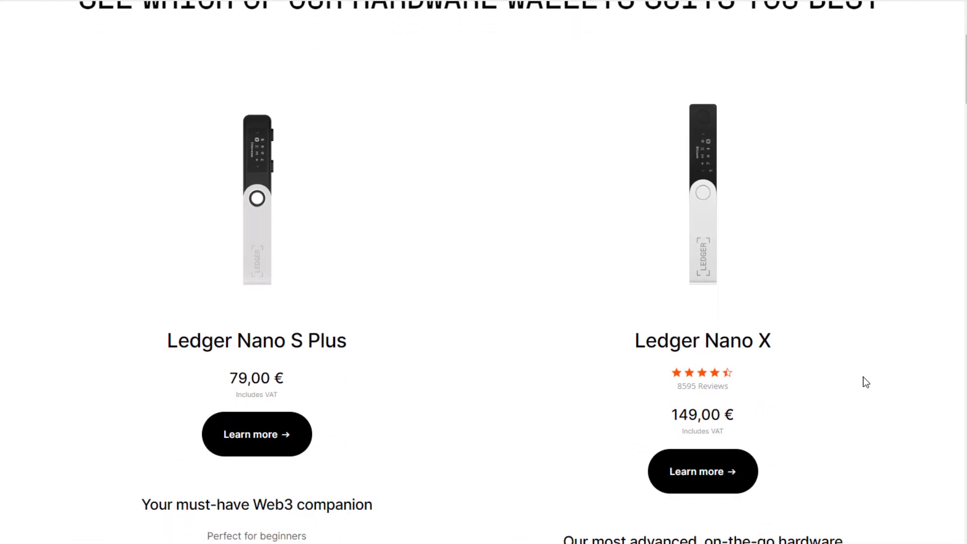
scroll(865, 382, "down", 1)
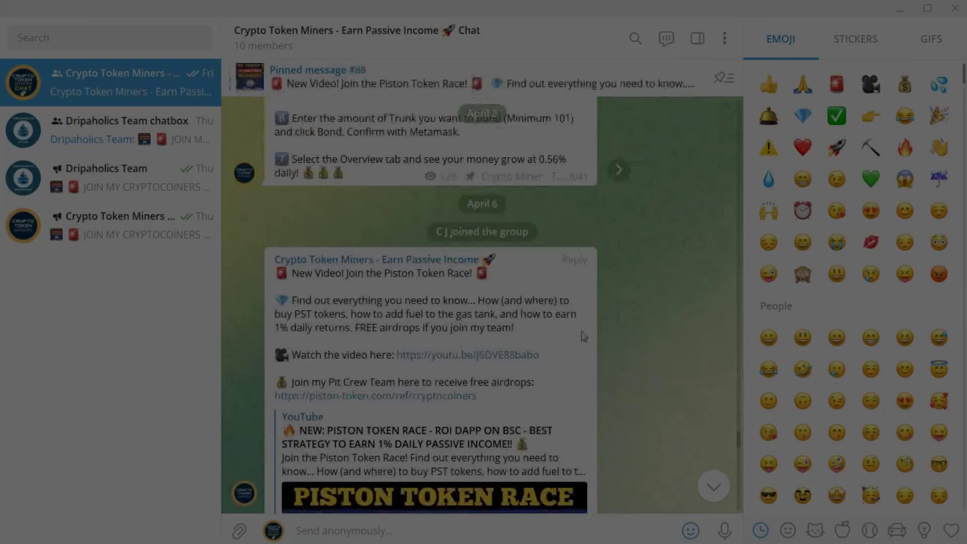
Switch to Telegram and browse the earlier messages in the Crypto Token Miners group chat
scroll(584, 336, "up", 5)
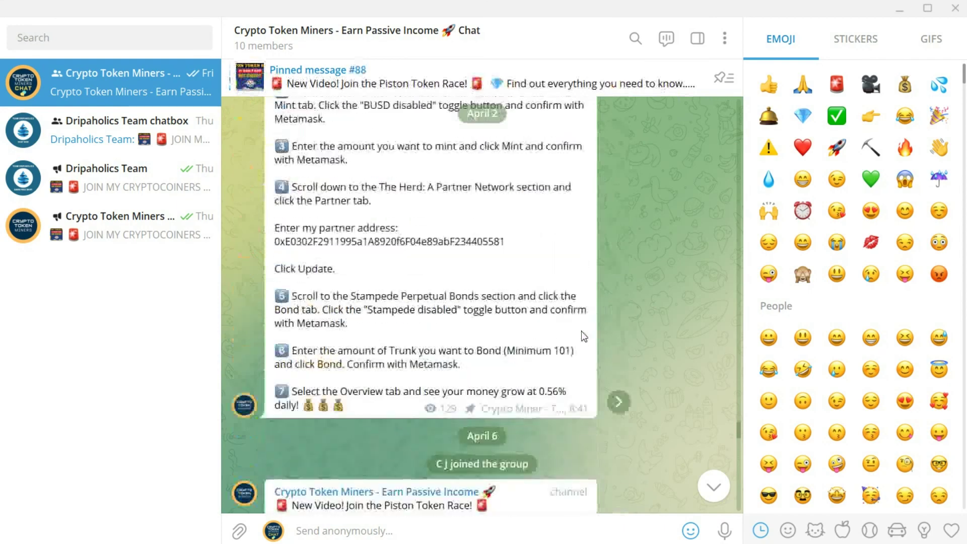
scroll(581, 333, "up", 3)
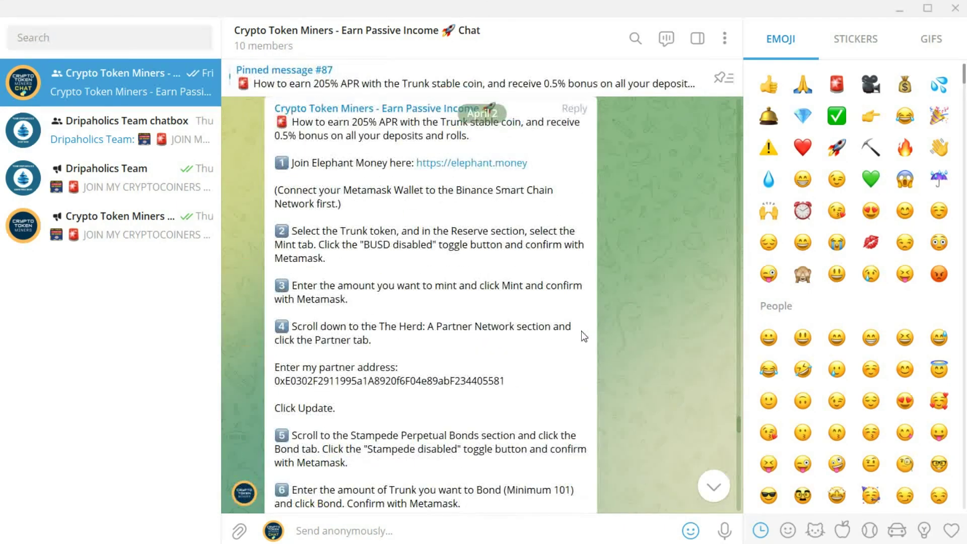
scroll(581, 331, "up", 5)
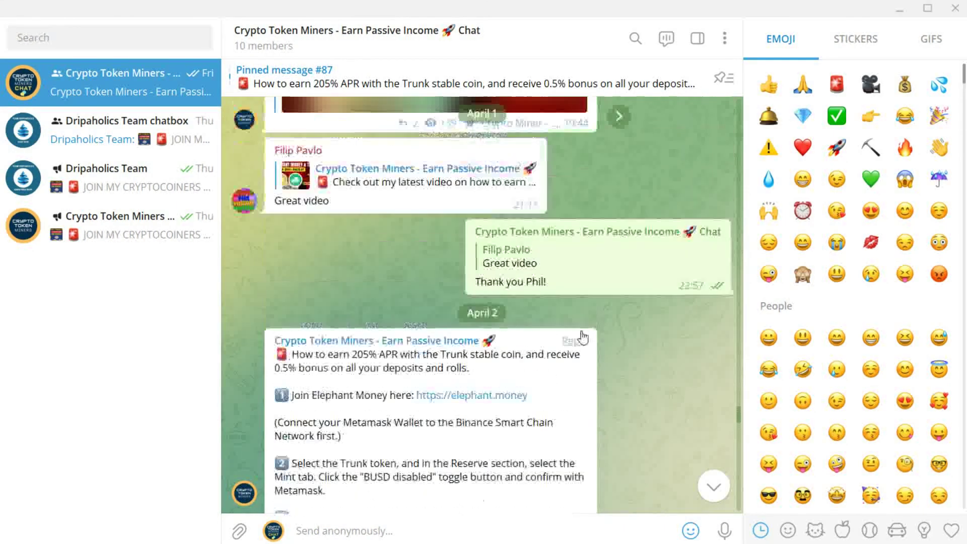